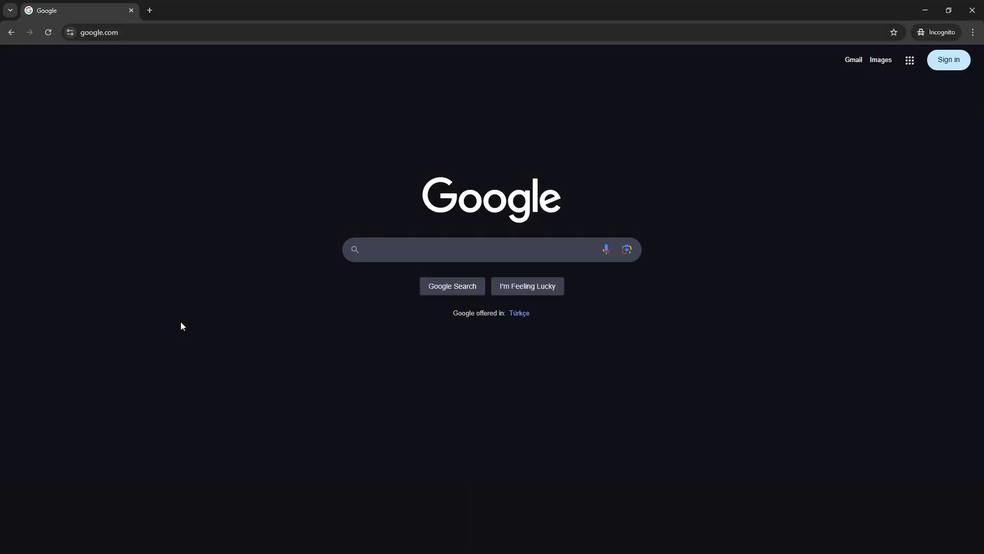
Search Google for 'keyboard splitter xbox github'.
type("key")
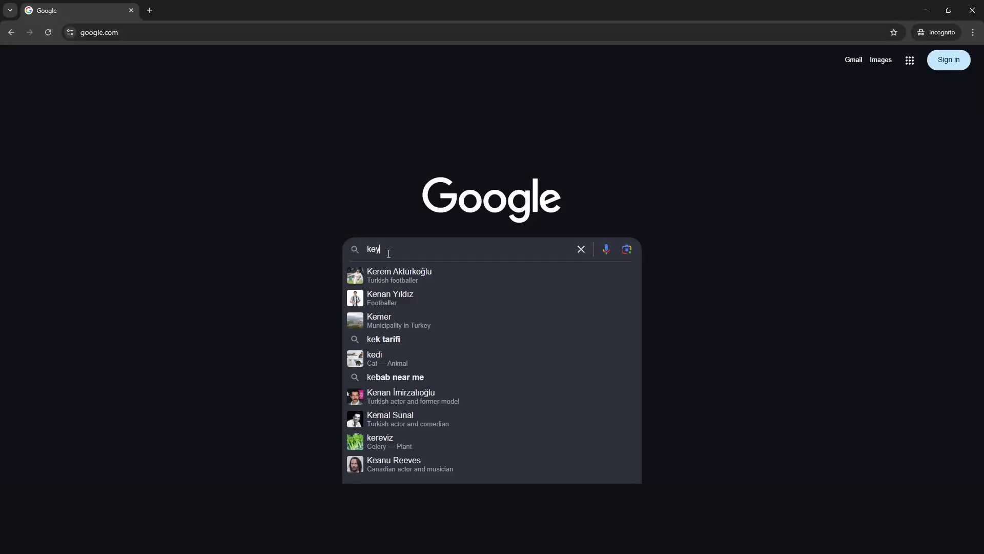
type("board splitt")
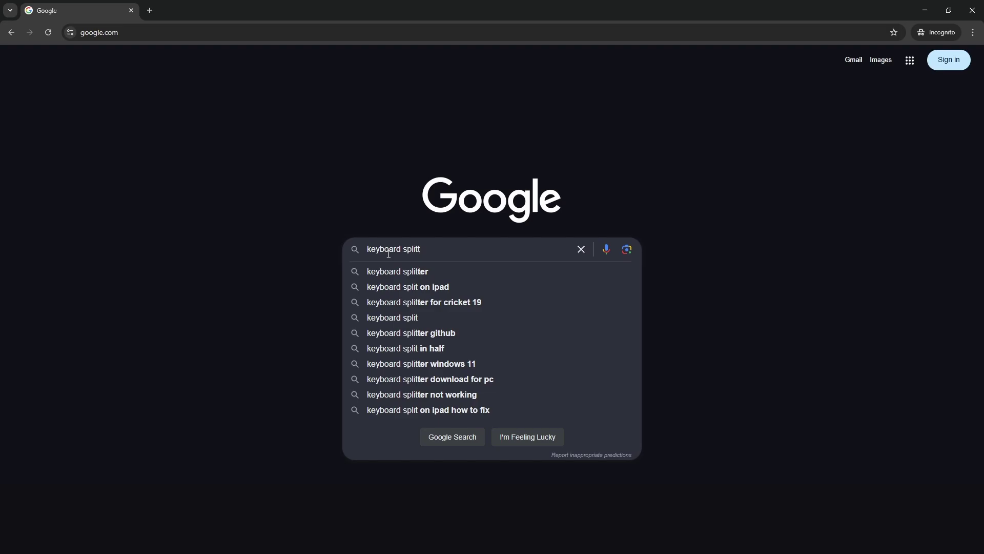
type("er xbox github")
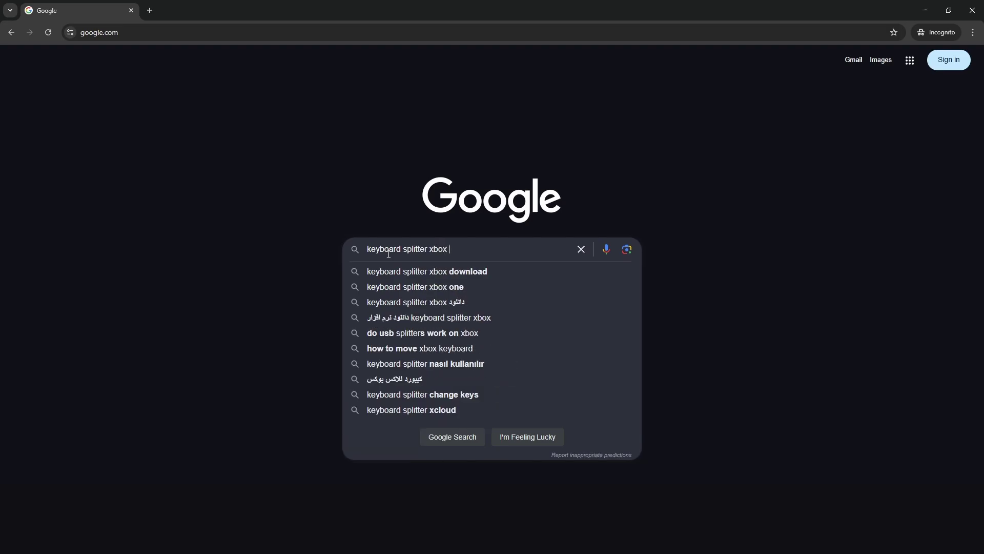
key("Return")
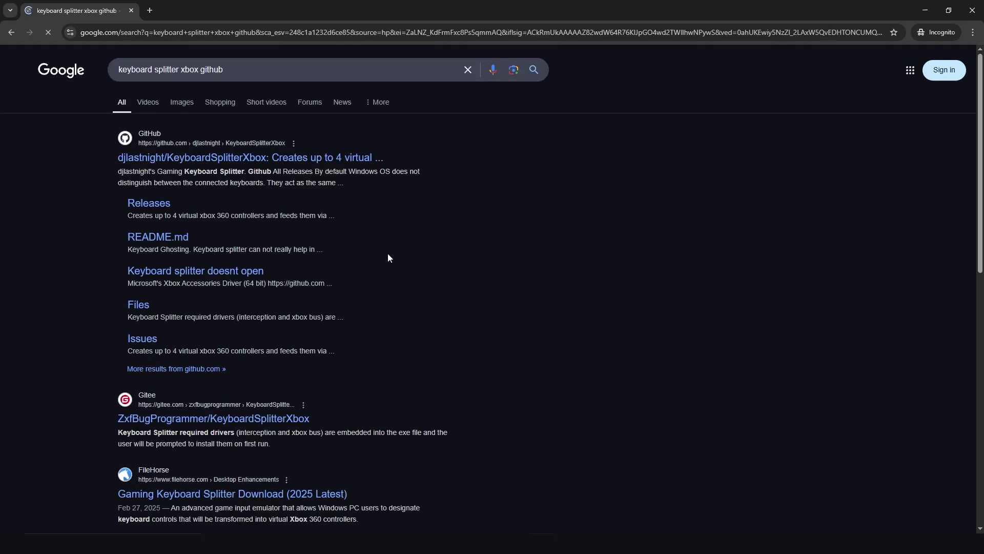
Open the KeyboardSplitterXbox repository and download Keyboard.Splitter.2.3.0.0.zip from Release 2.3.0.0.
left_click(372, 157)
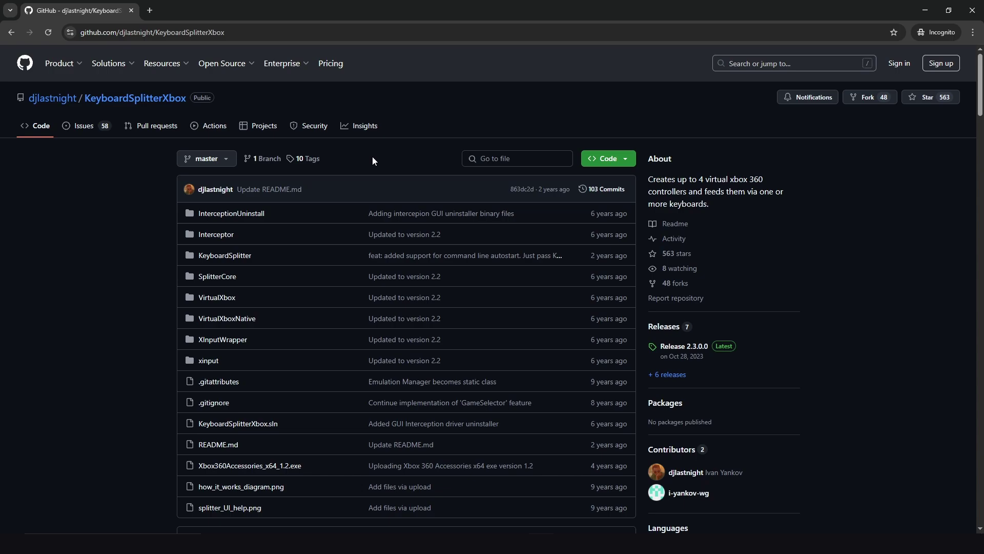
left_click(684, 347)
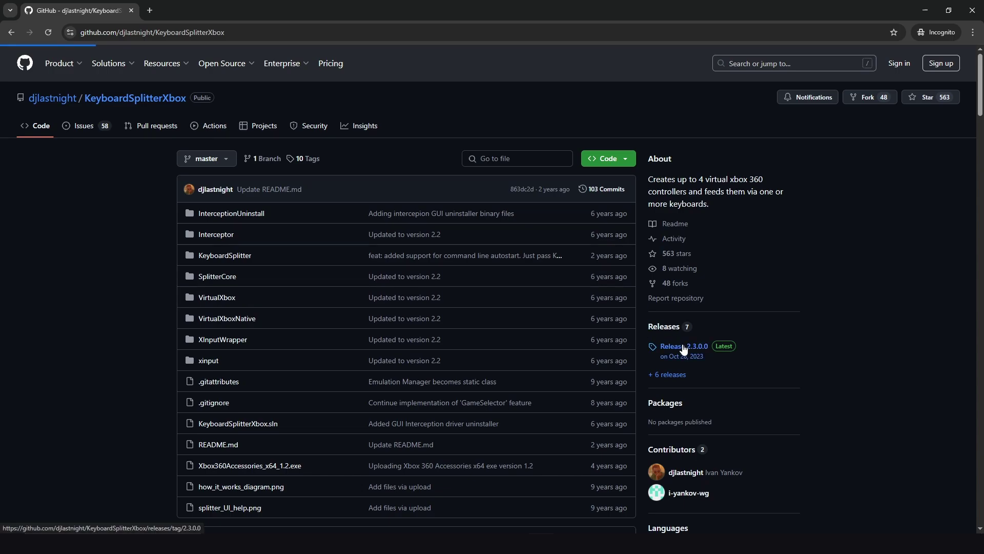
left_click(271, 369)
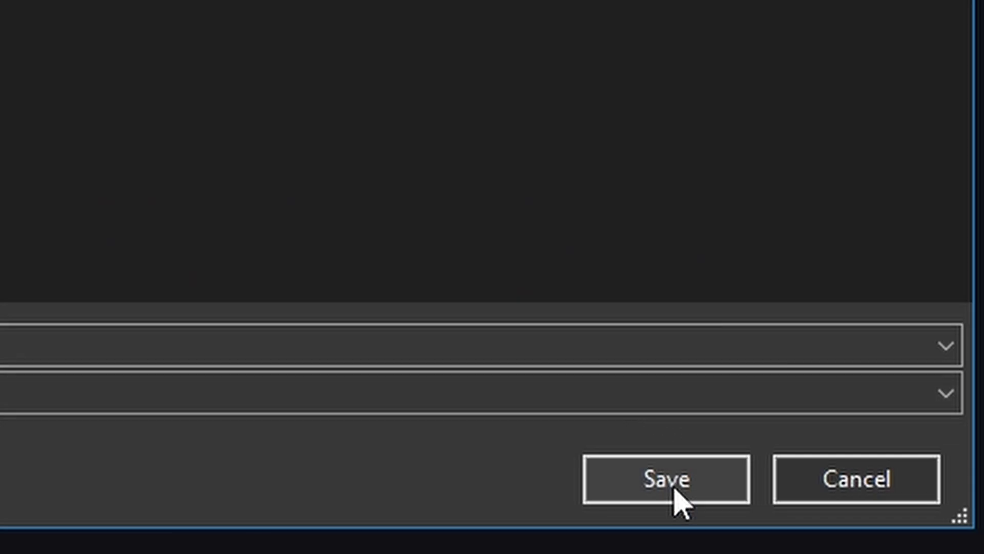
Save Keyboard.Splitter.2.3.0.0.zip to Downloads and extract its contents.
left_click(671, 489)
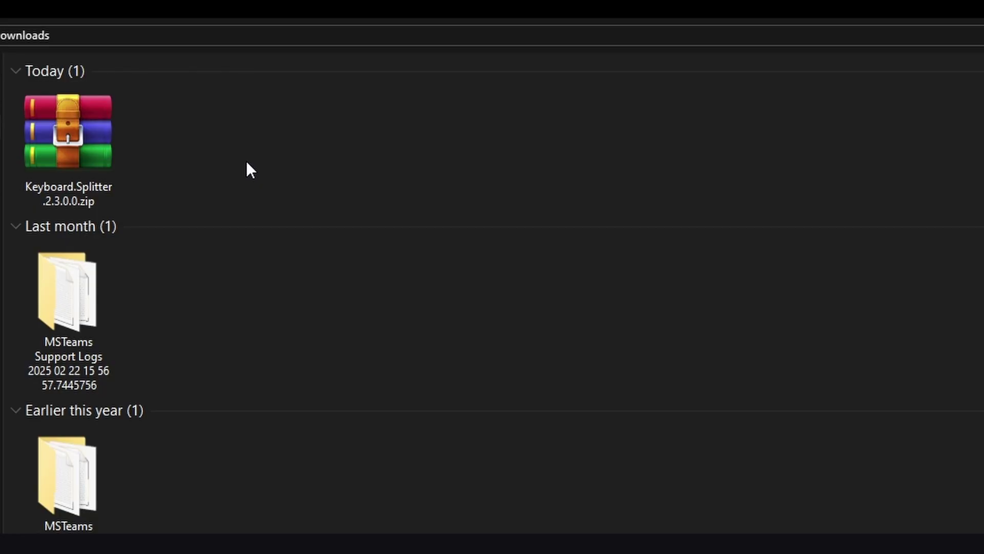
right_click(84, 123)
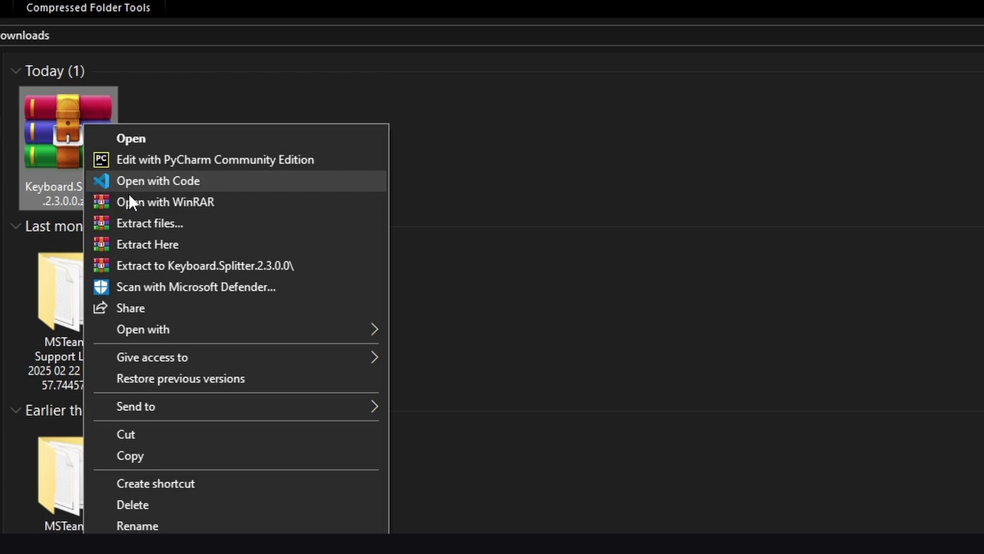
left_click(207, 220)
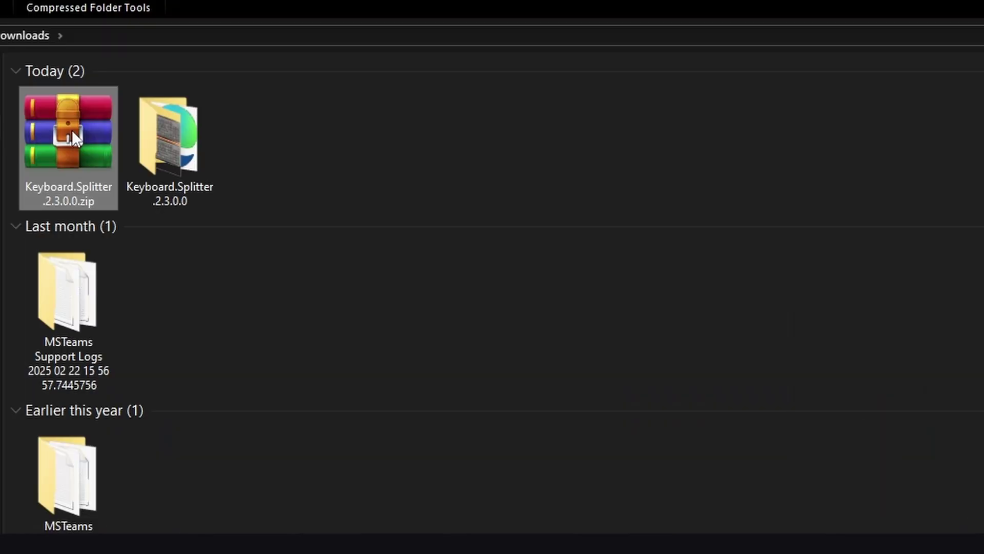
Permanently delete the zip and launch KeyboardSplitter.exe from the extracted folder.
key("shift+Delete")
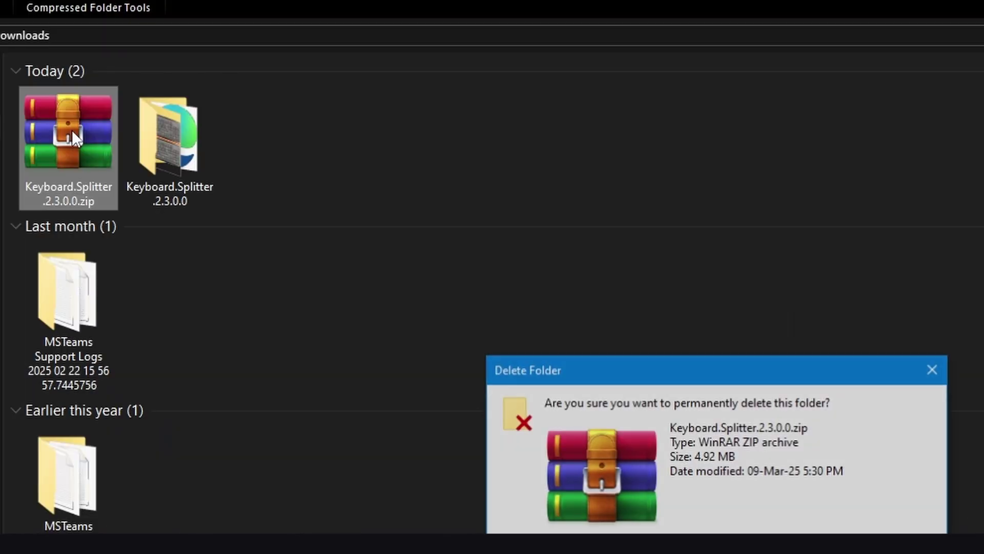
key("Return")
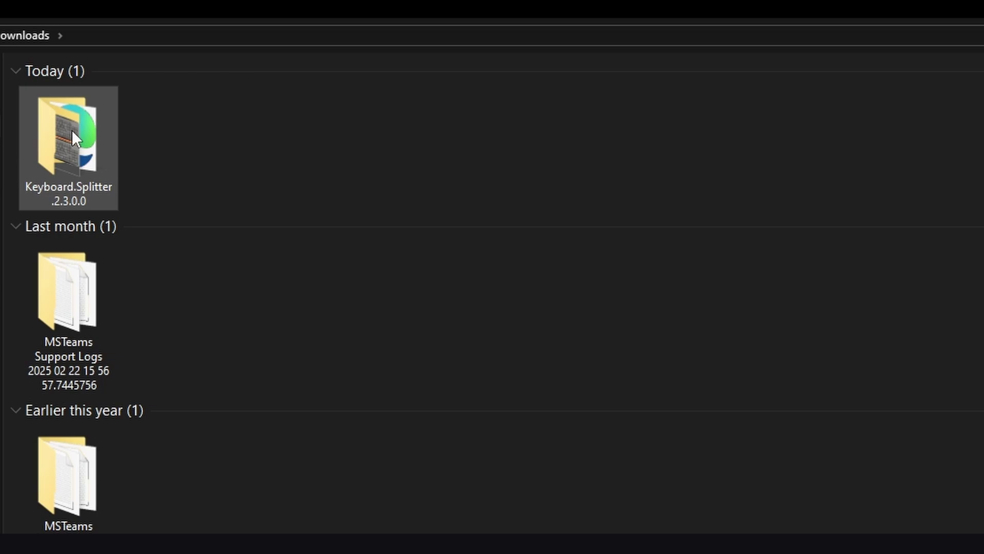
double_click(71, 130)
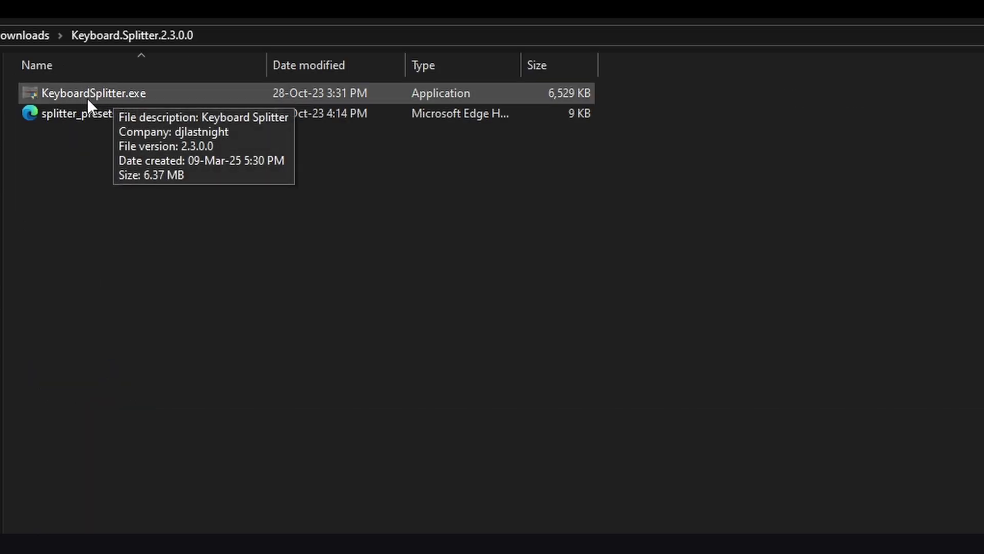
double_click(125, 99)
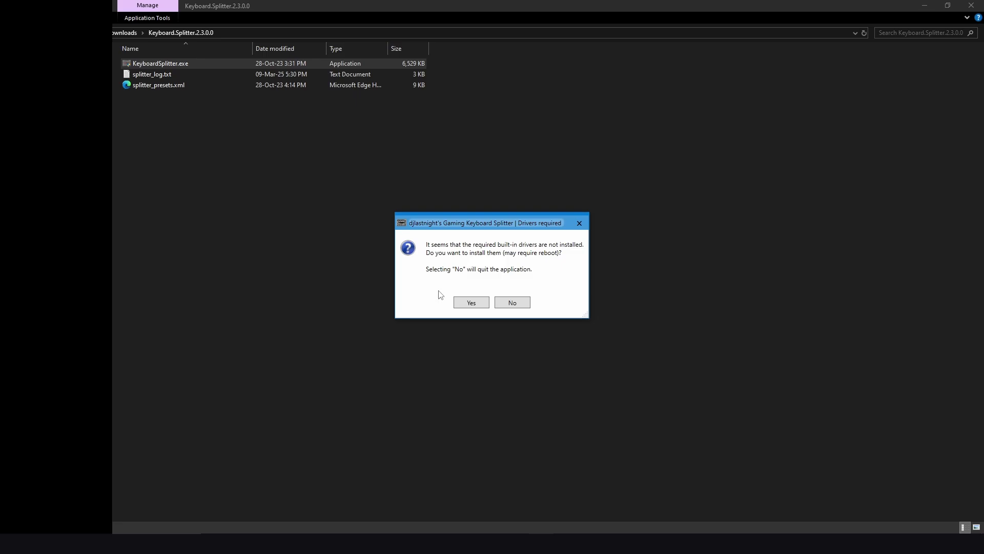
Approve the required drivers, untick Always trust, and install the virtual controller driver.
left_click(469, 304)
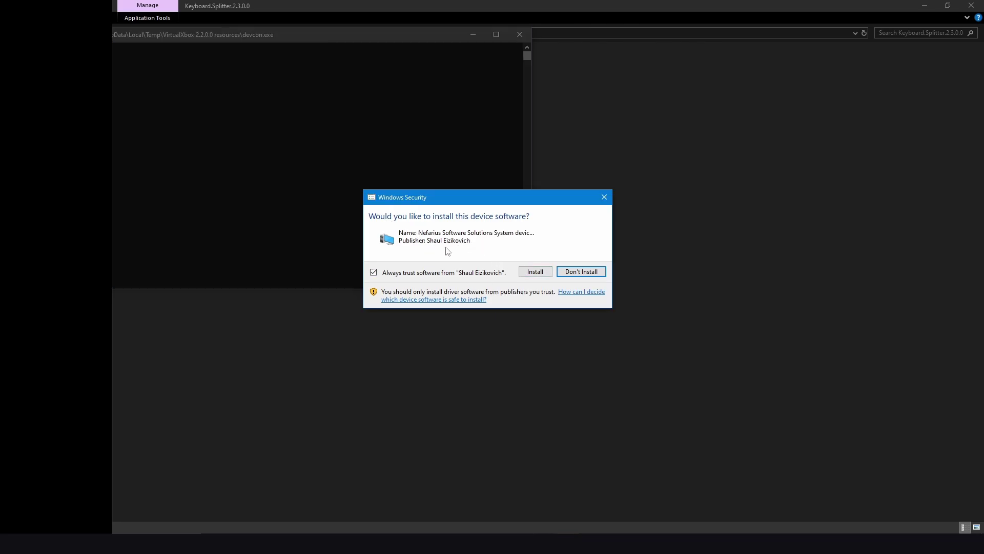
left_click(374, 272)
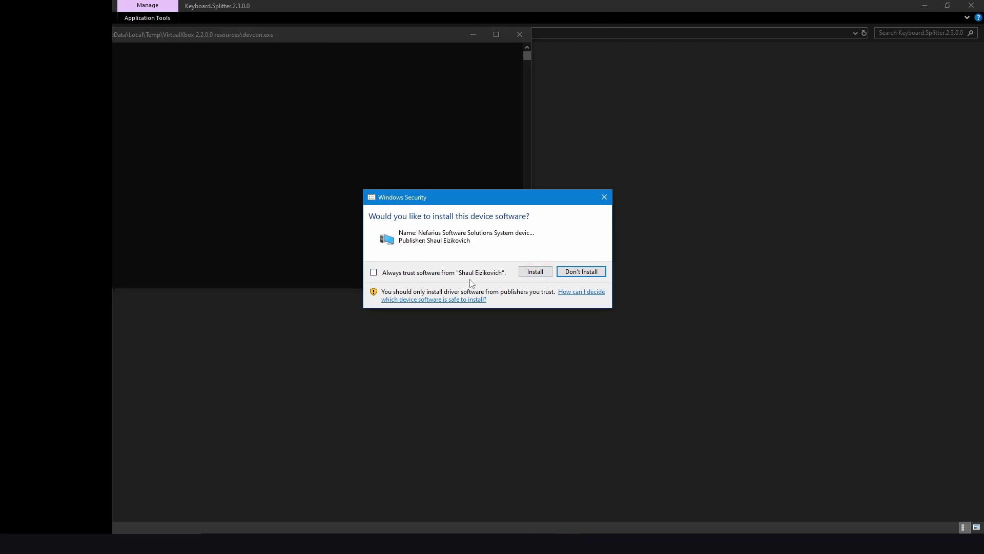
left_click(530, 274)
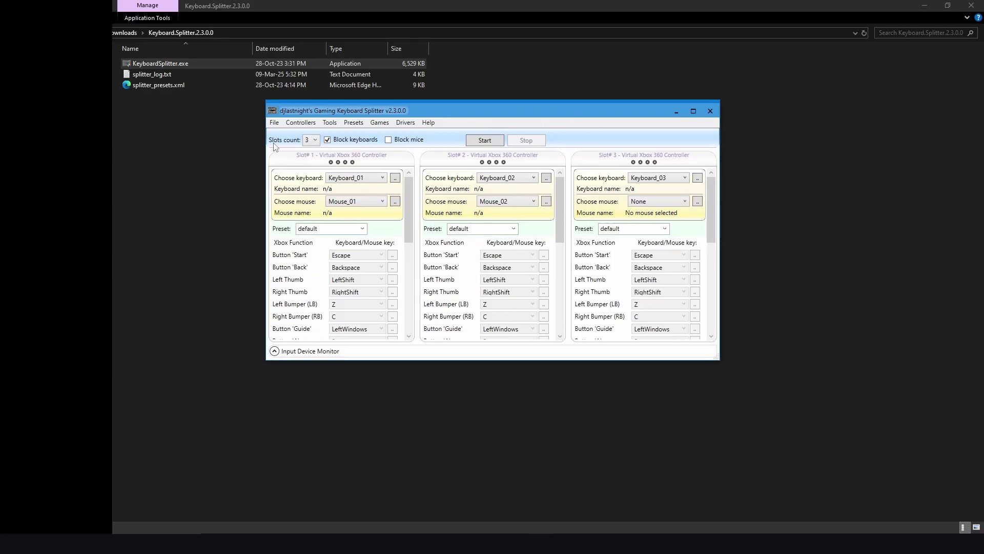
Reduce the slot count to 2 and assign Keyboard_01 to Slot 2.
left_click(310, 140)
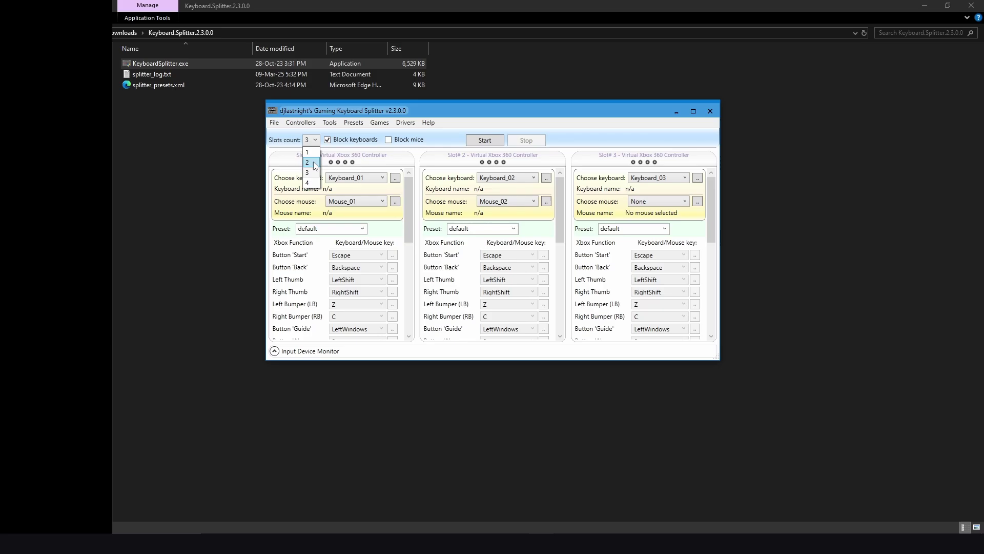
left_click(314, 162)
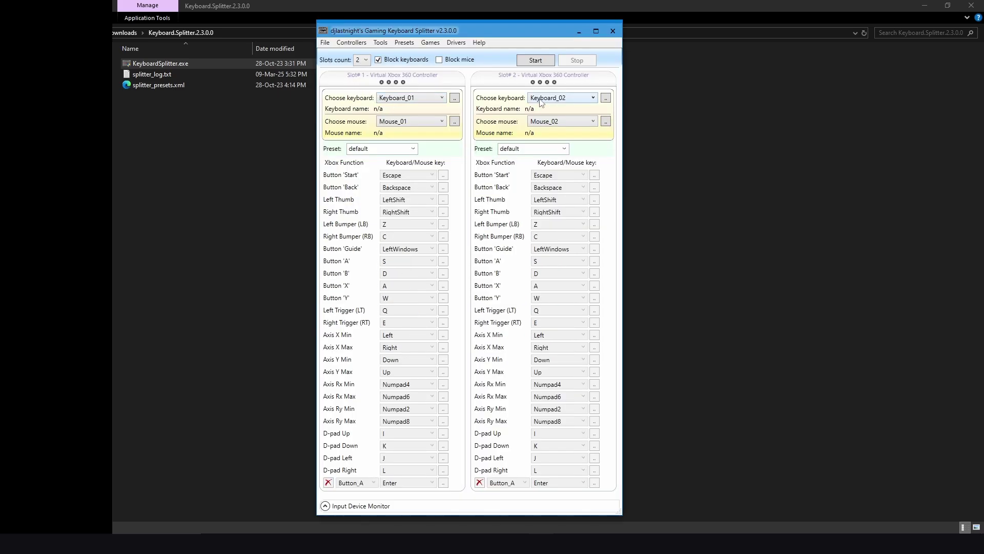
left_click(576, 99)
left_click(575, 119)
Assign Mouse_02 to Slot 1 and complete its mouse detection.
left_click(428, 122)
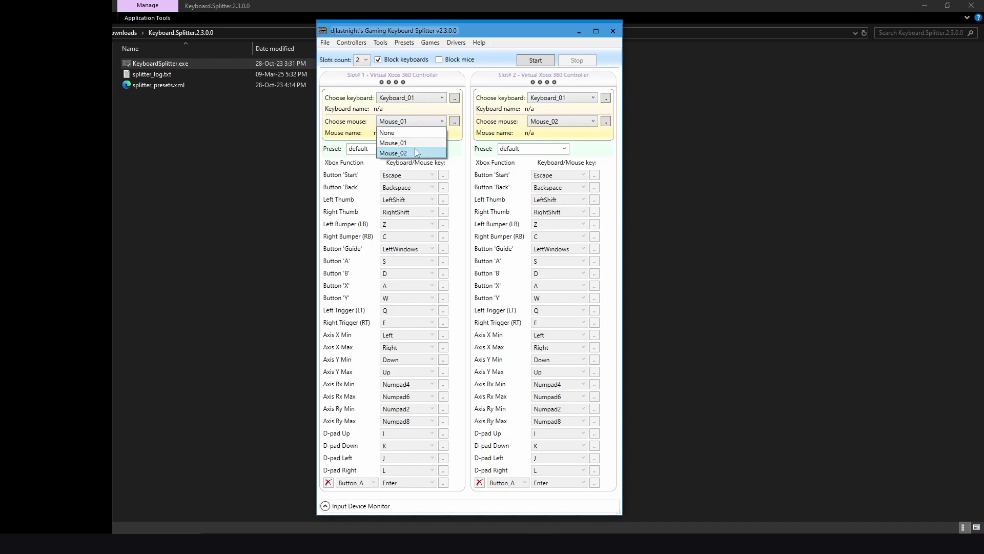
left_click(416, 154)
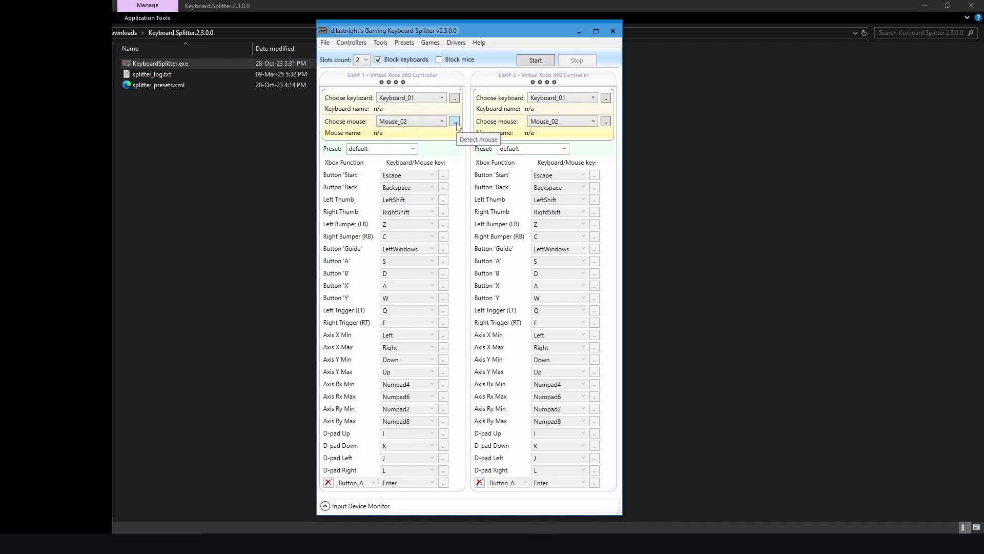
left_click(454, 122)
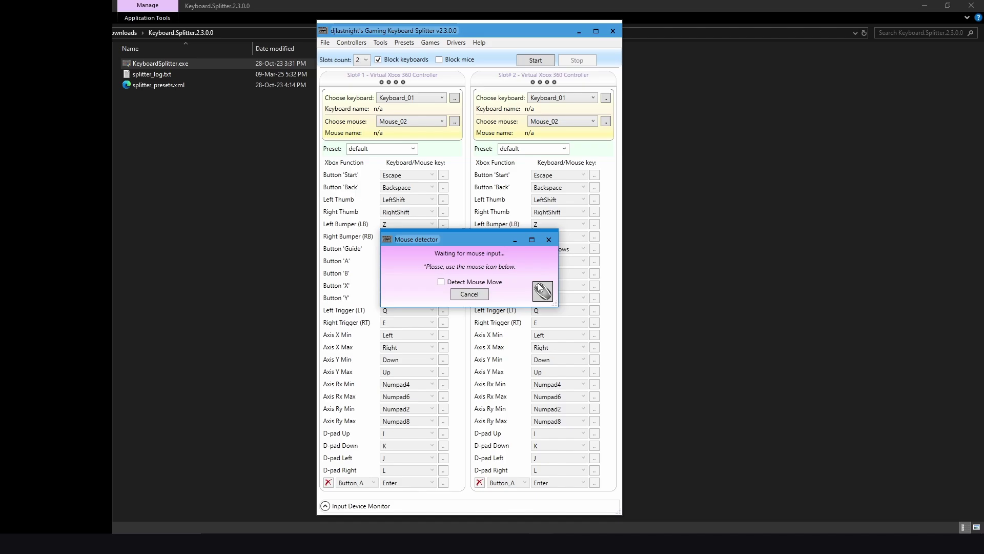
left_click(542, 287)
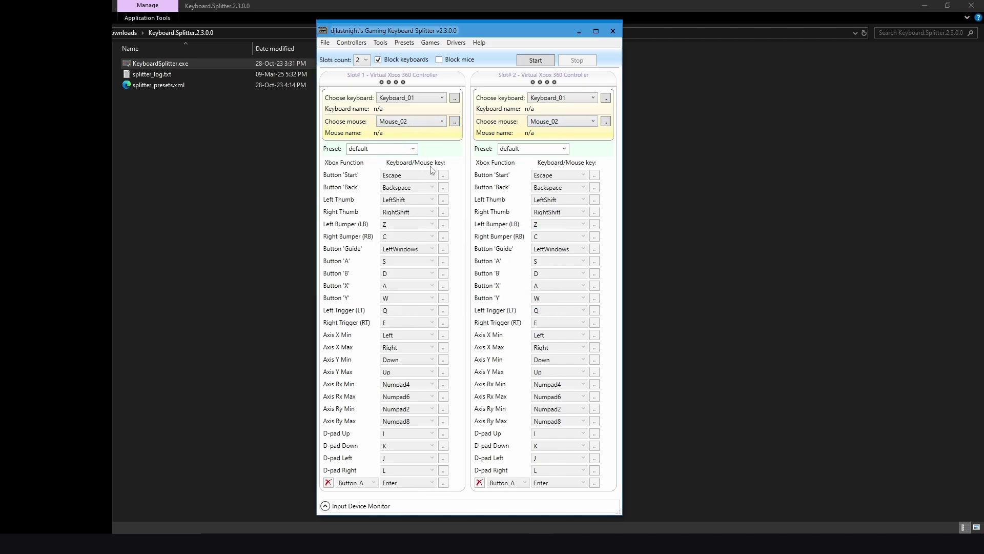
Save Slot 1's preset under the name 'Player 1'.
left_click(413, 149)
left_click(376, 148)
type("Player 1")
left_click(428, 151)
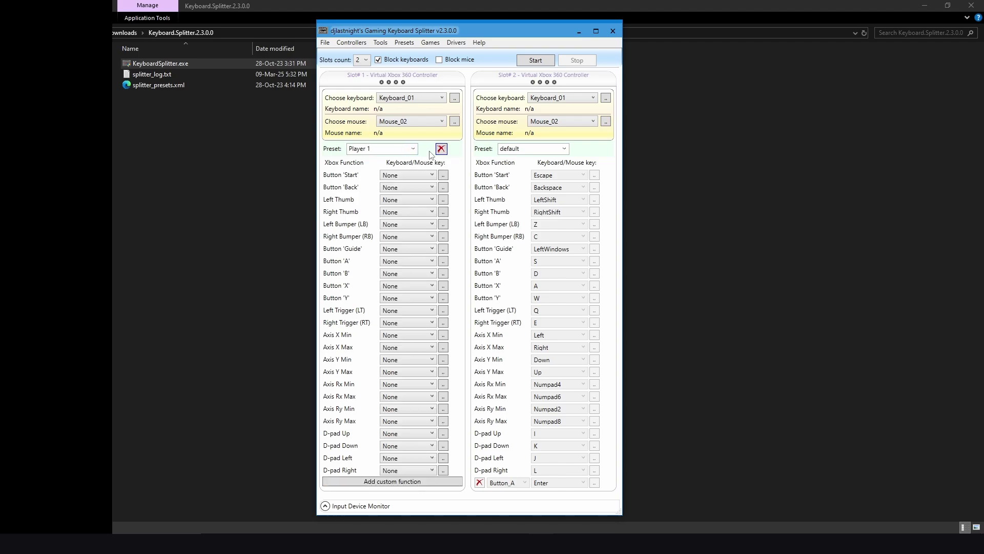
Save Slot 2's preset under the name 'Player 2'.
double_click(514, 149)
type("Player 2")
left_click(578, 149)
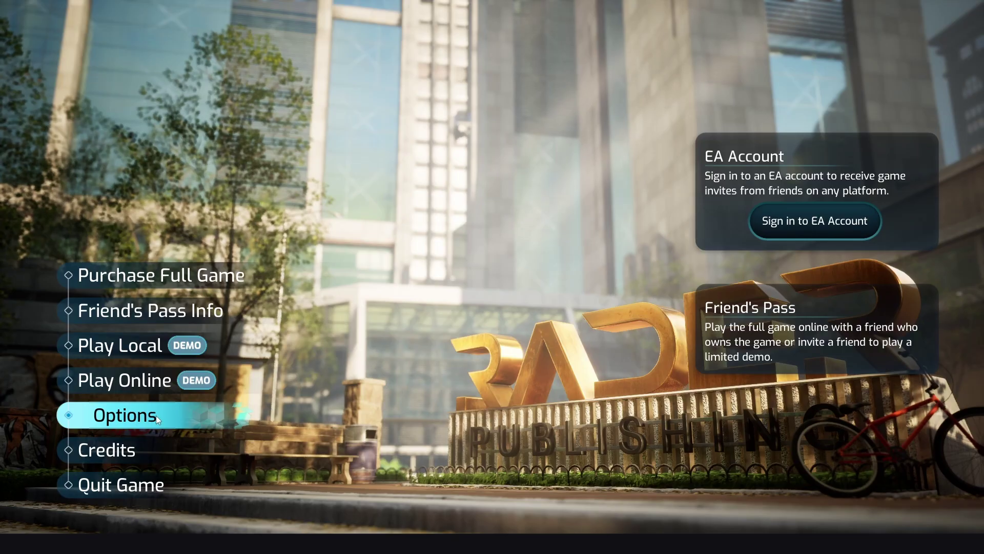
View Split Fiction's Input bindings for Mio and Zoe, then return to the splitter.
left_click(154, 415)
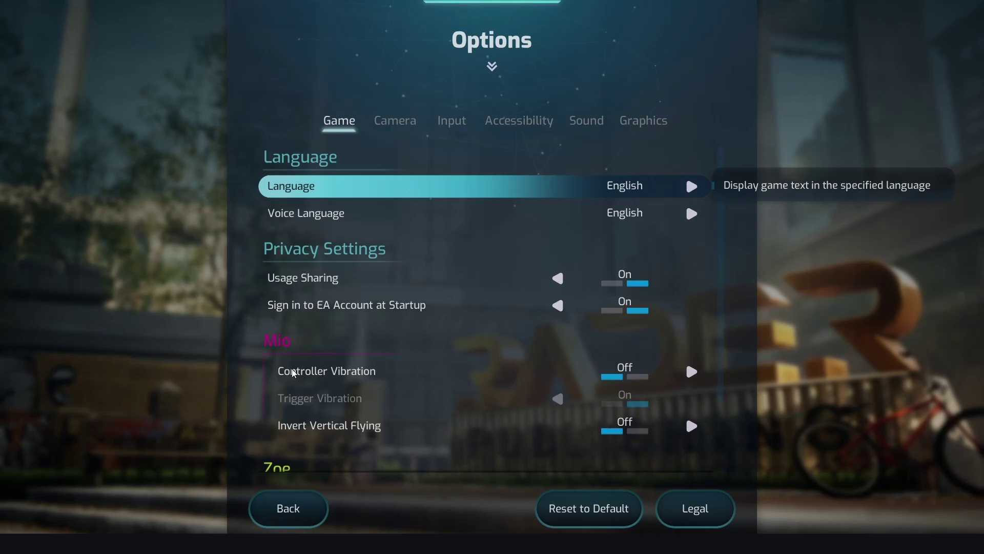
left_click(447, 123)
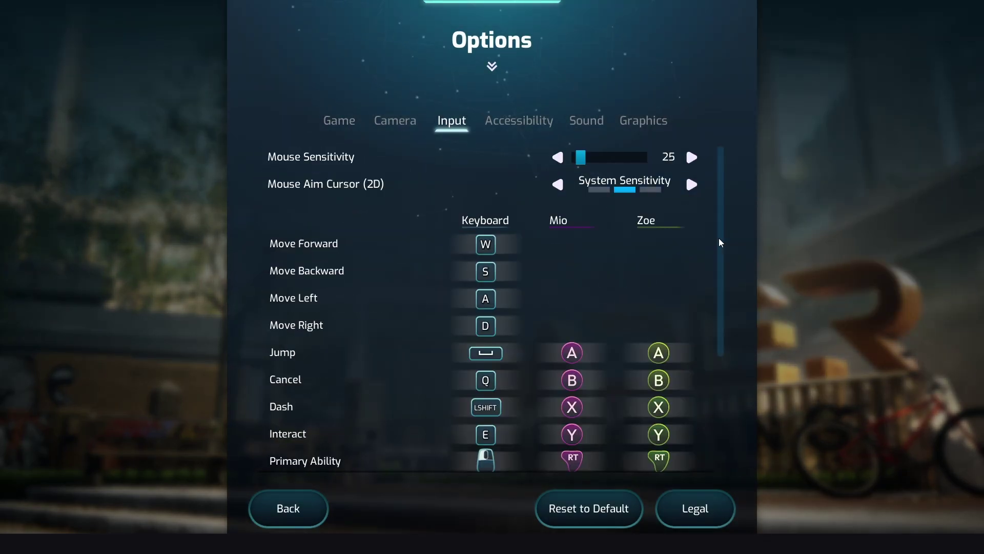
scroll(718, 192, "down", 5)
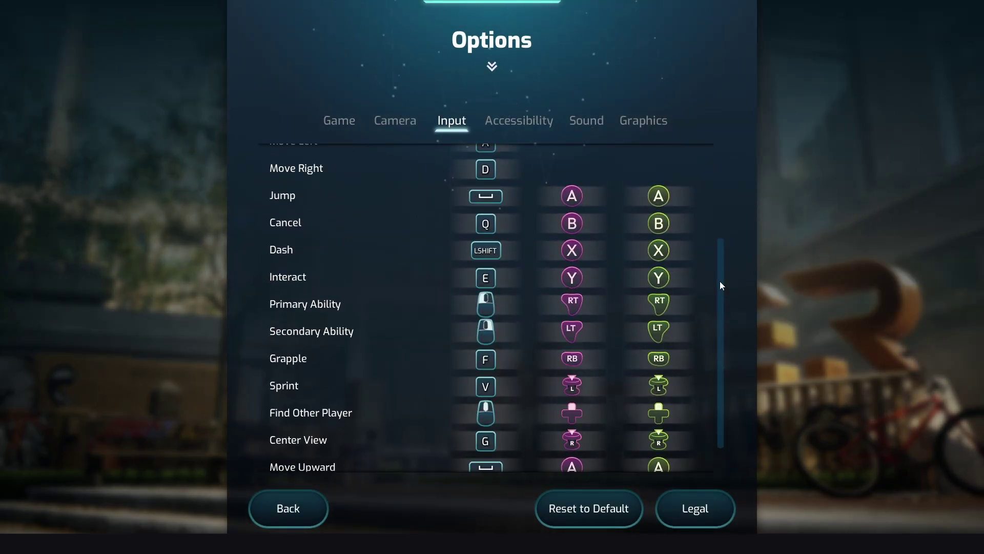
key("alt+Tab")
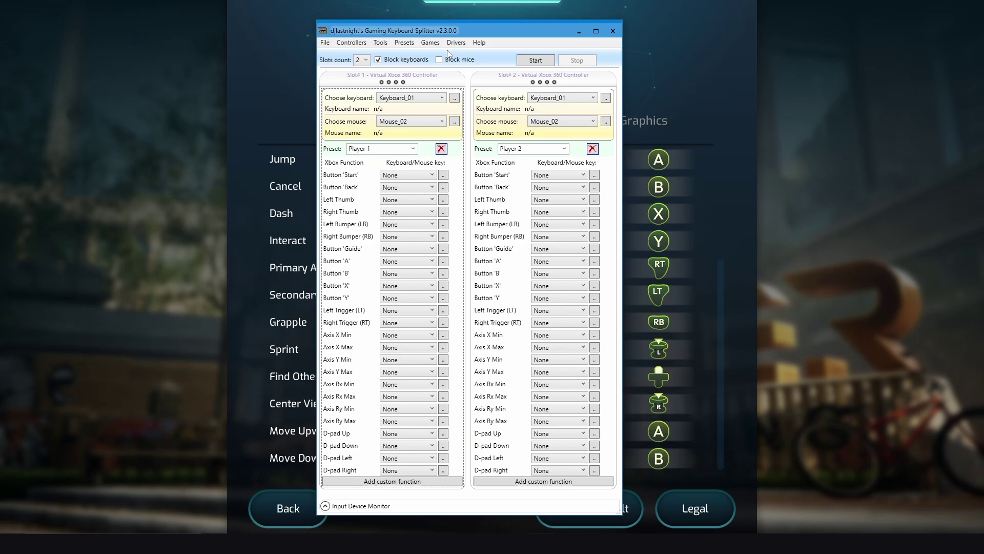
Bind Player 1's Button 'A' to Space, matching the game's Jump binding.
left_click_drag(506, 36, 364, 41)
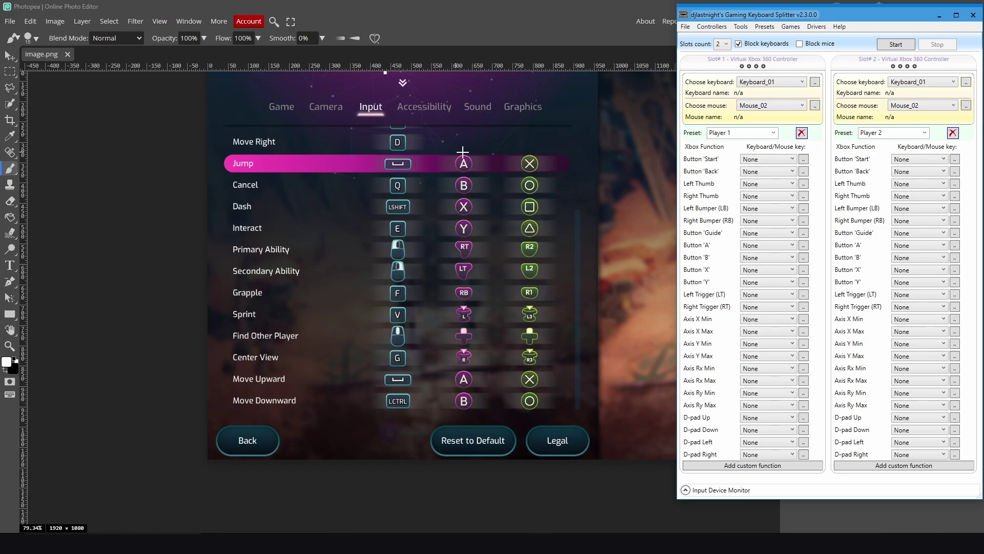
left_click(765, 249)
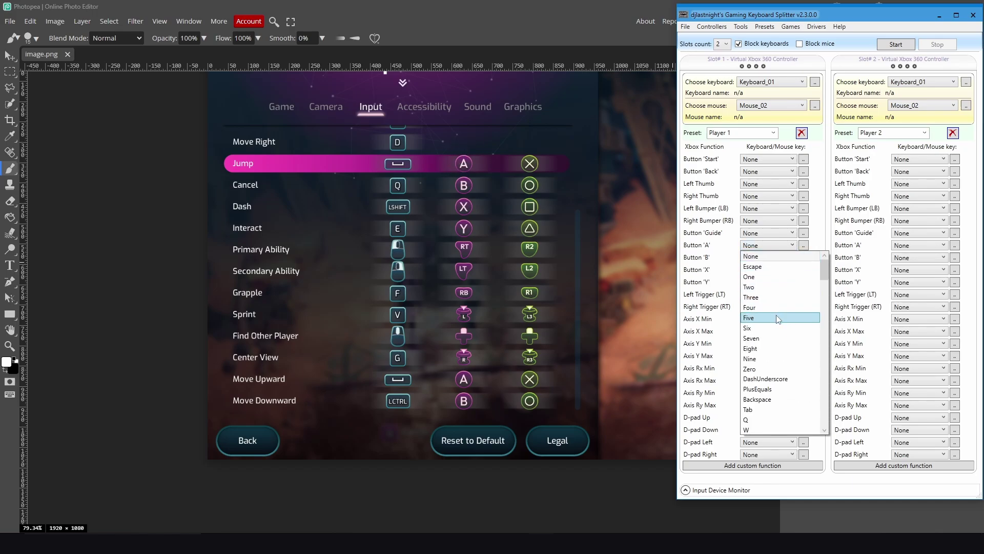
left_click(723, 264)
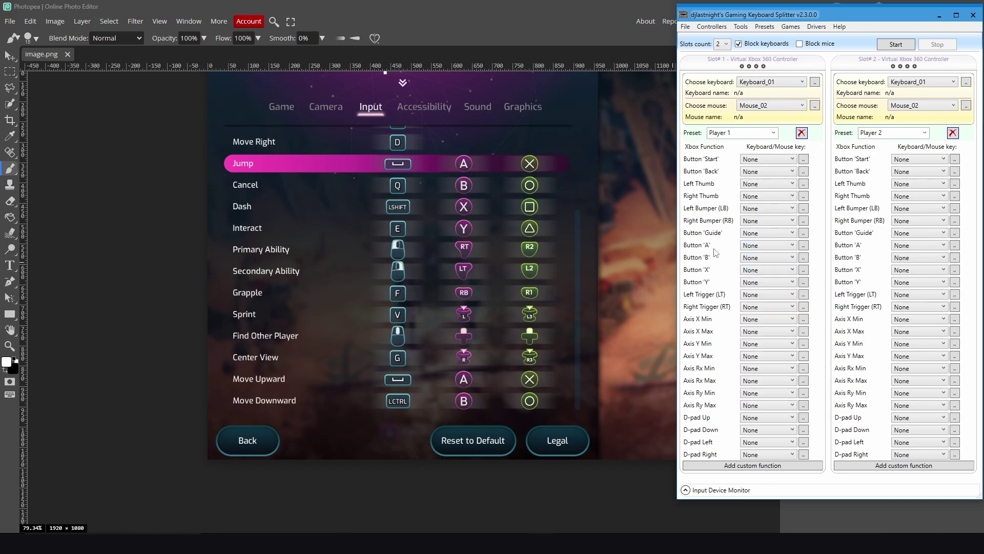
left_click(804, 246)
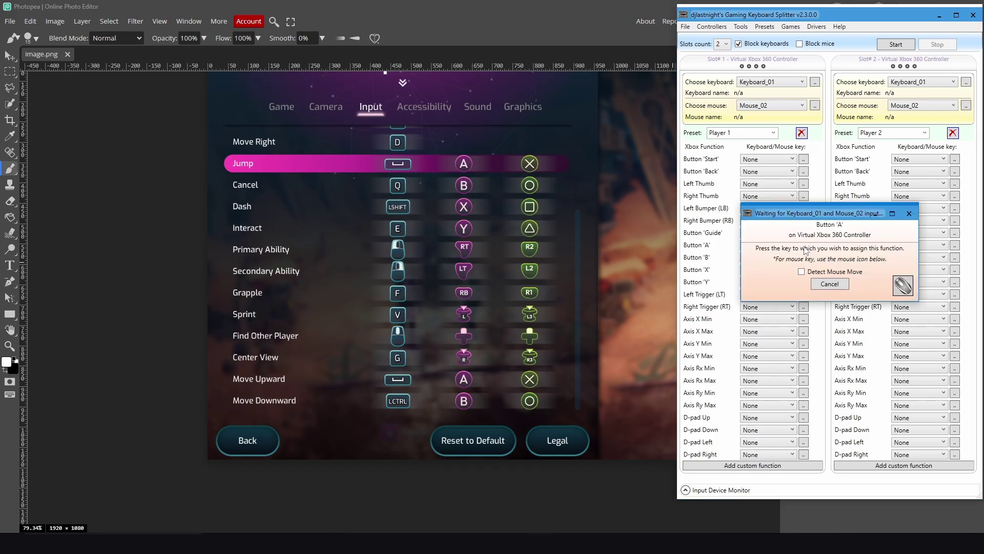
key("space")
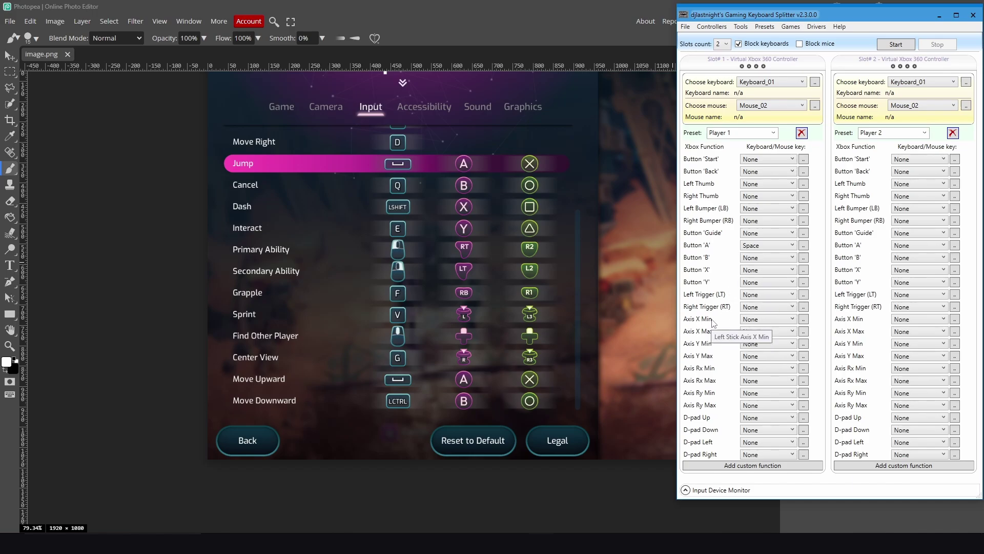
Bind Player 1's Axis X Min/Max and Y Min/Max to A, D, S, W.
left_click(803, 320)
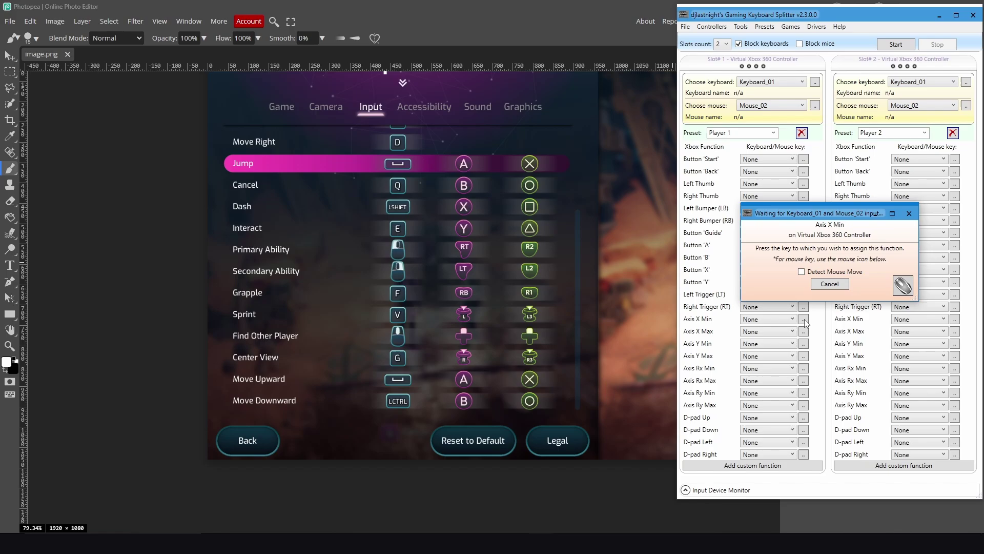
key("a")
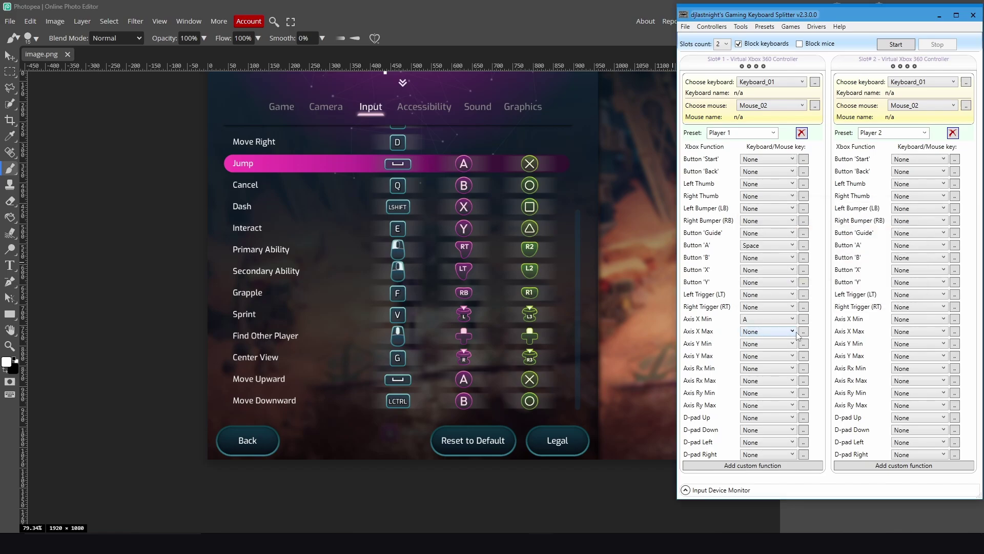
left_click(804, 331)
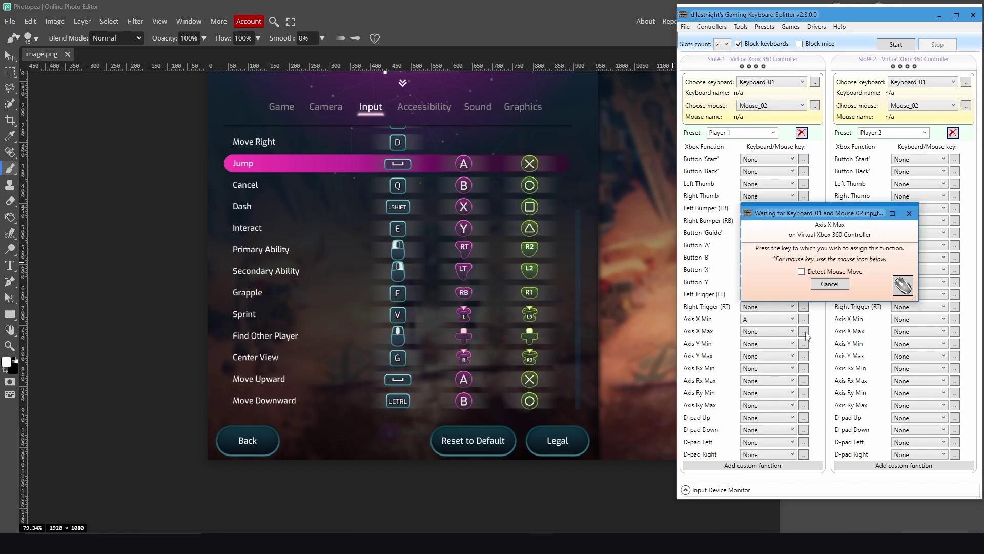
key("d")
left_click(803, 344)
key("s")
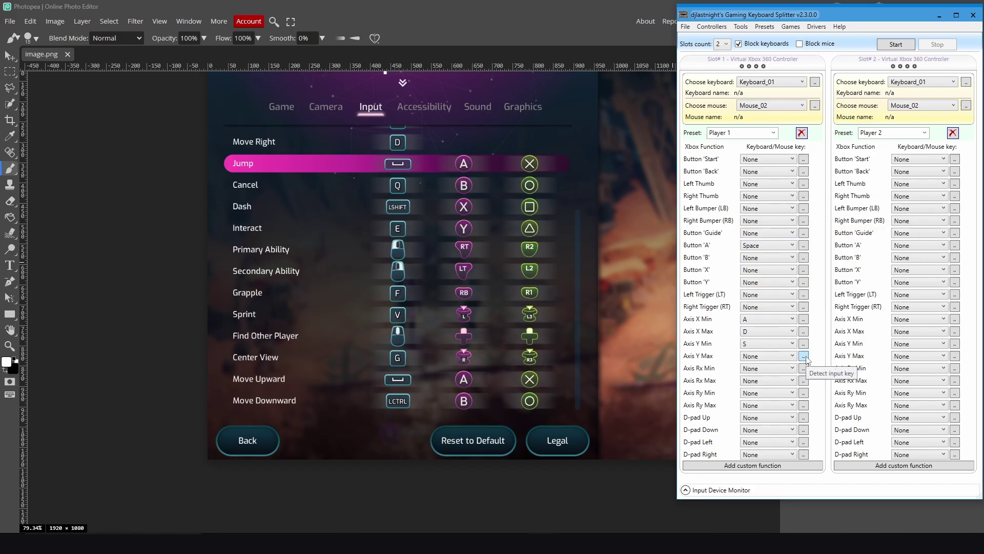
left_click(804, 357)
key("w")
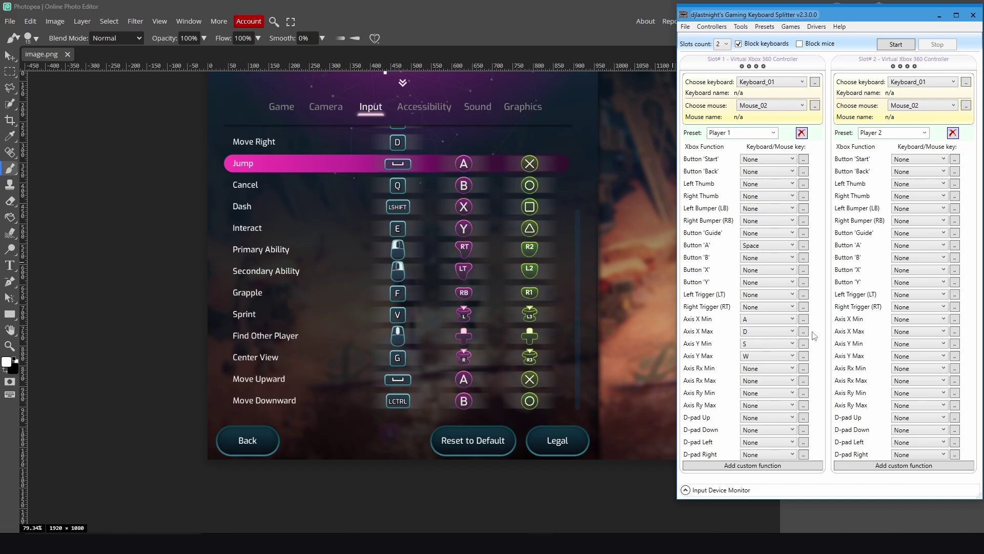
Bind Player 2's Axis X Min/Max and Y Min/Max to Left, Right, Down, Up arrows.
left_click(956, 320)
key("Left")
left_click(956, 333)
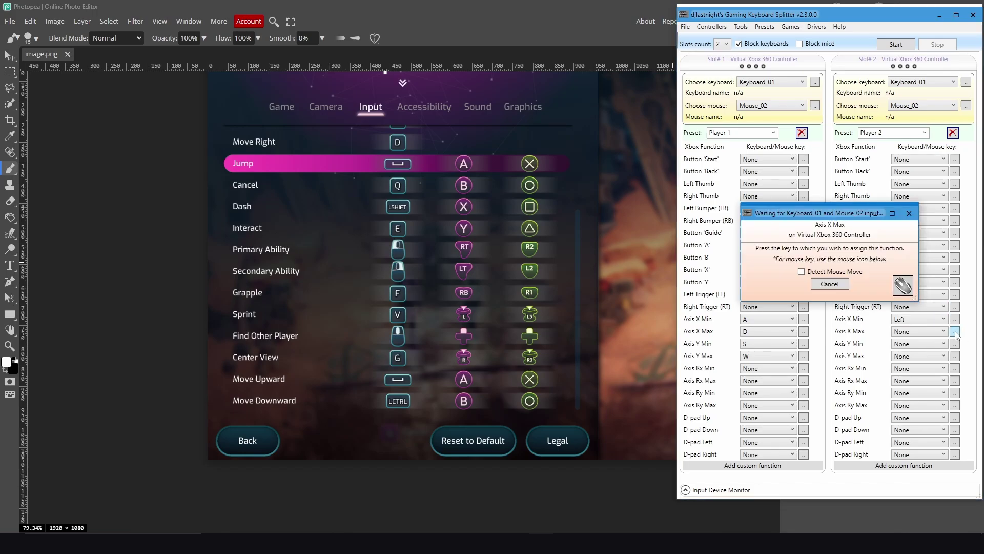
key("Right")
left_click(955, 344)
key("Down")
left_click(955, 356)
key("Up")
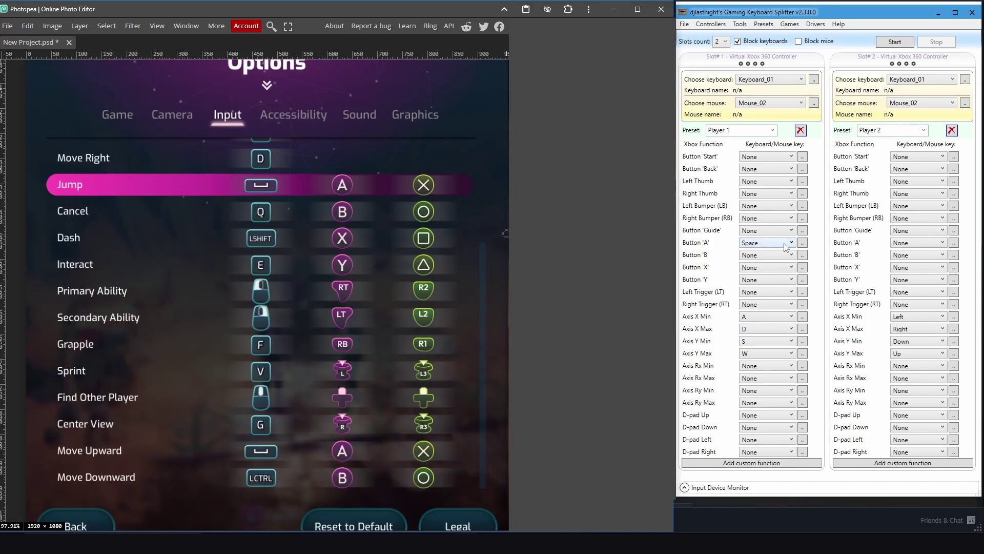
Bind Player 1's B=Q, X=LeftShift, Y=E, crossing off Jump, Cancel, Dash and Interact.
left_click_drag(235, 185, 386, 174)
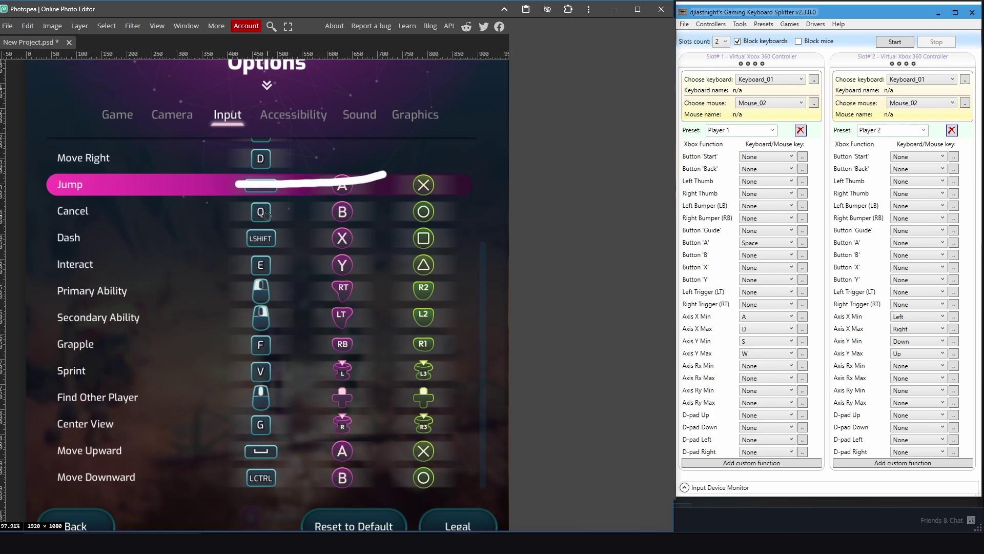
left_click(803, 255)
key("q")
left_click_drag(367, 212, 235, 206)
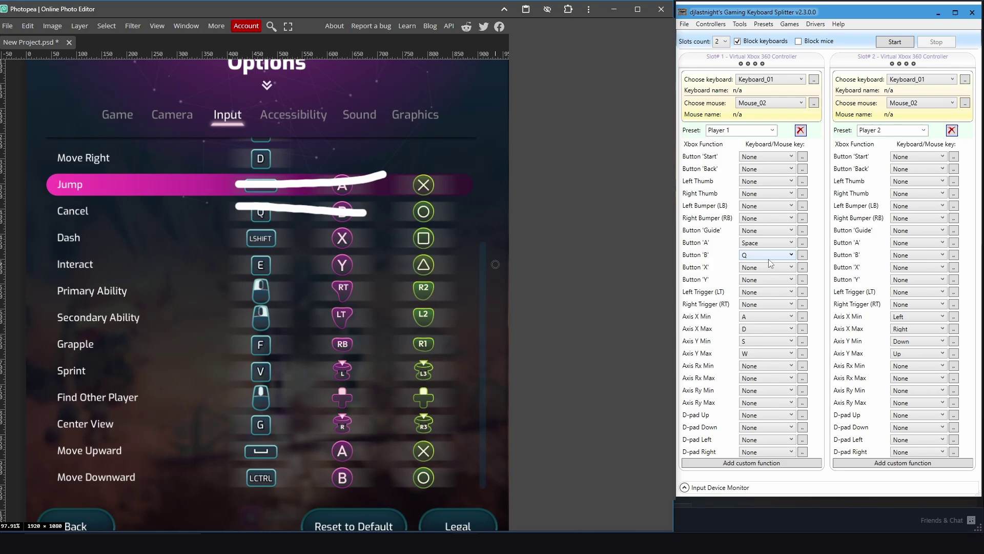
left_click(802, 267)
key("shift")
left_click_drag(382, 244, 245, 239)
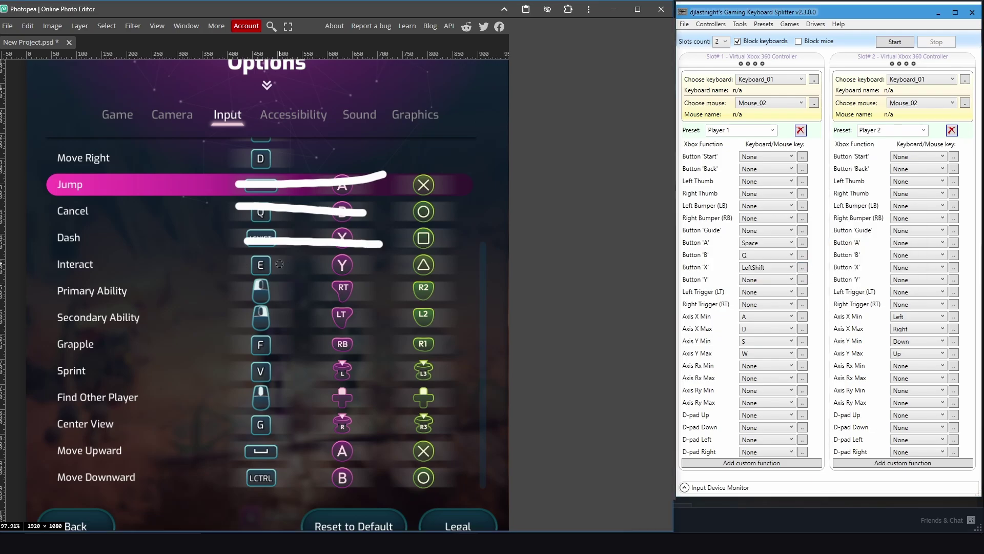
left_click(802, 279)
key("e")
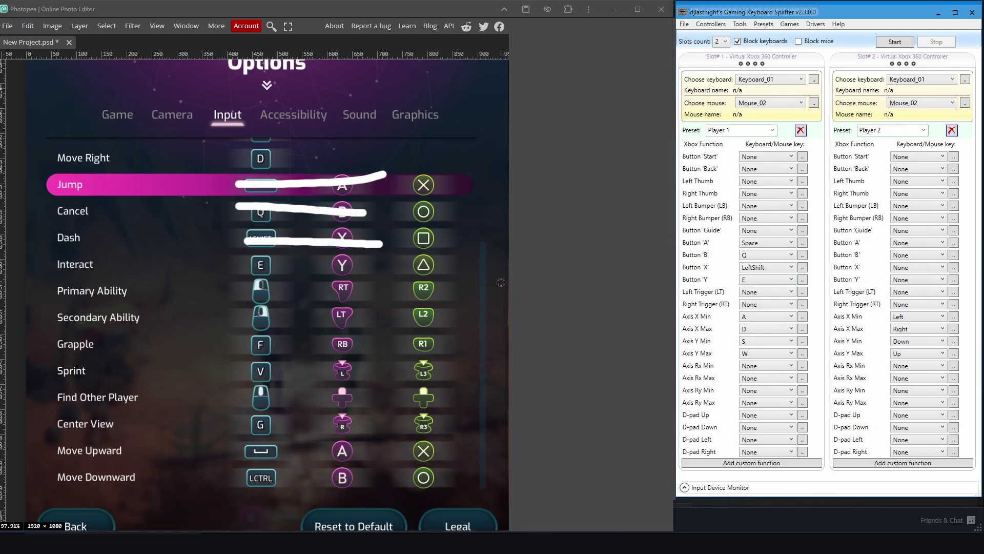
left_click_drag(376, 263, 248, 263)
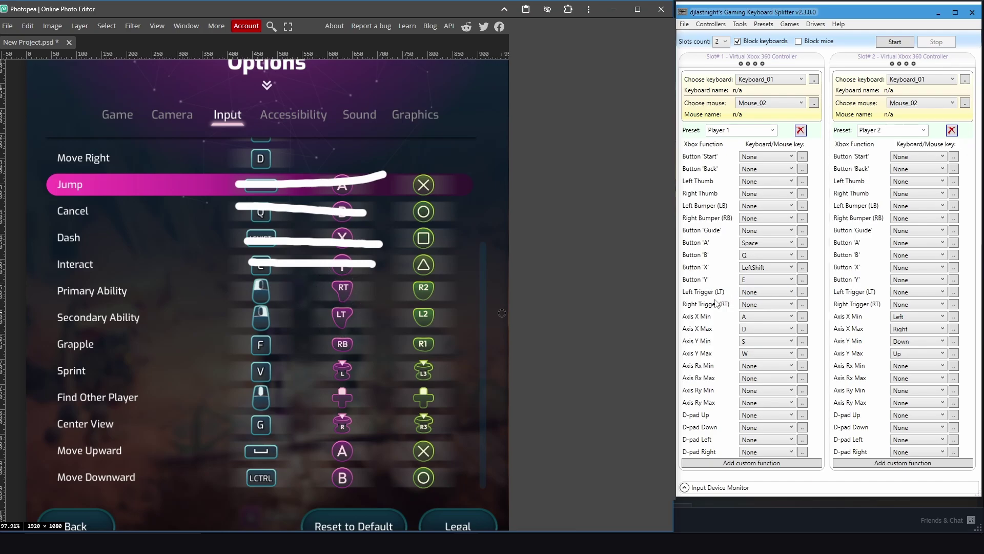
Bind left trigger to Z, right trigger to X and right bumper to F.
left_click(803, 293)
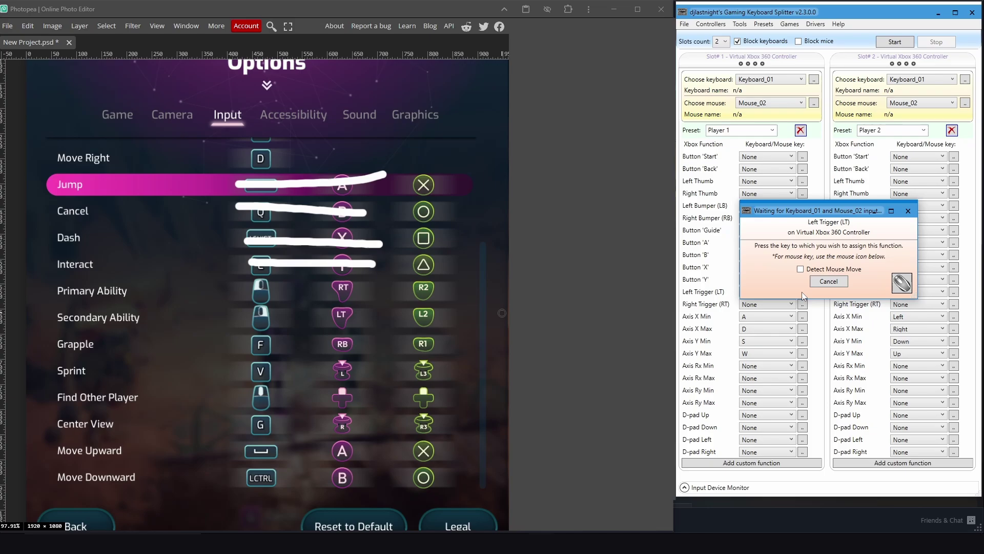
key("z")
left_click(802, 304)
key("x")
left_click_drag(232, 291, 378, 288)
left_click_drag(223, 317, 371, 311)
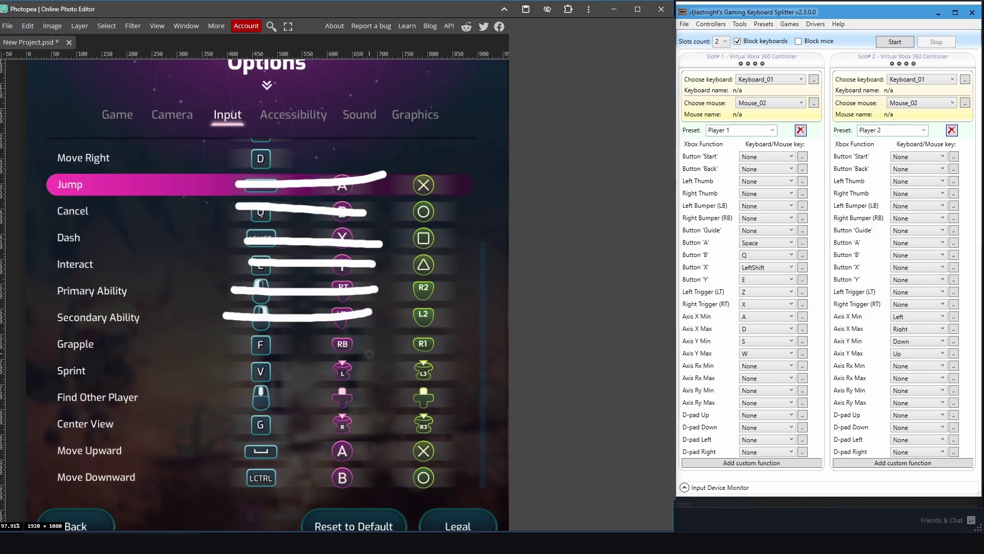
left_click(803, 218)
key("f")
left_click_drag(257, 343, 364, 341)
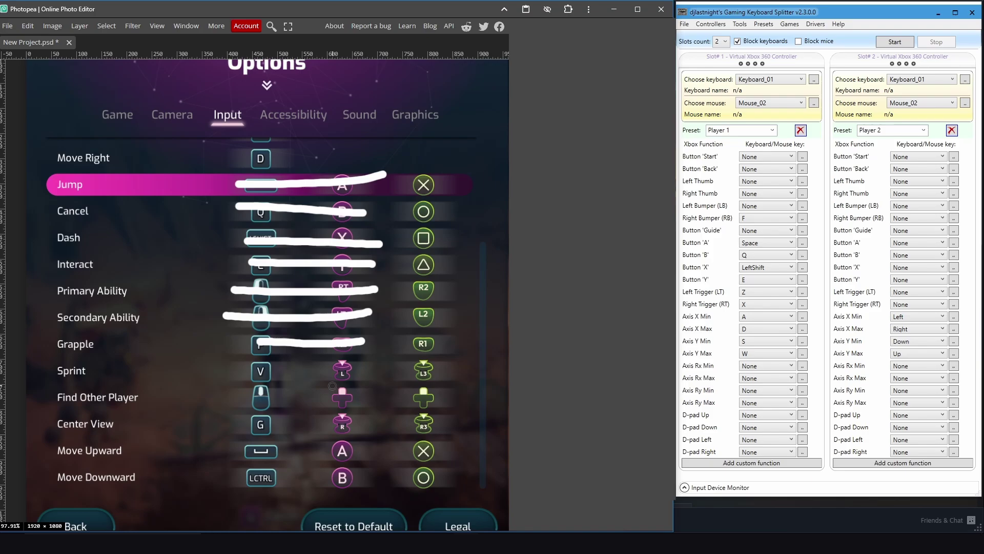
Bind D-pad Up to Tab and right thumb click to G, crossing off remaining rows.
left_click(802, 183)
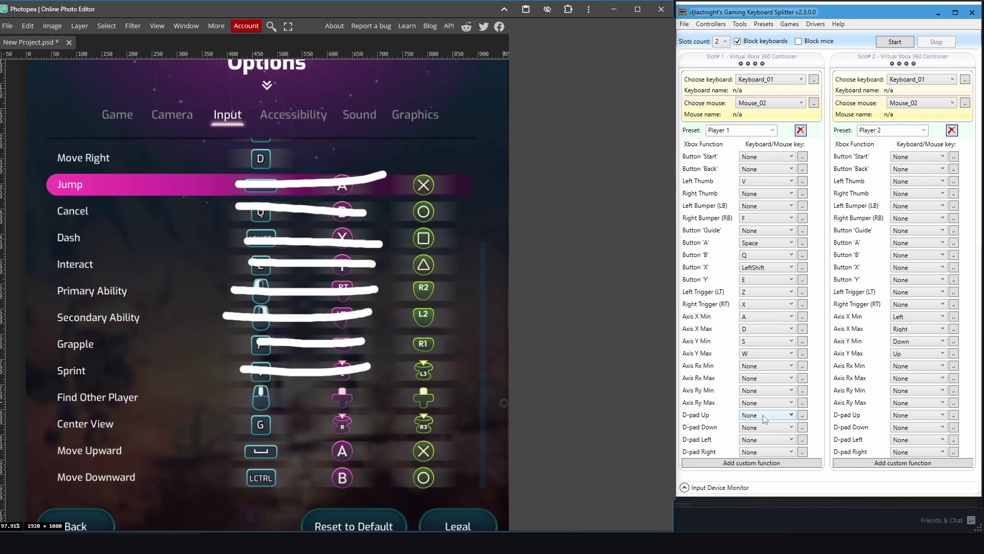
left_click(802, 415)
key("Tab")
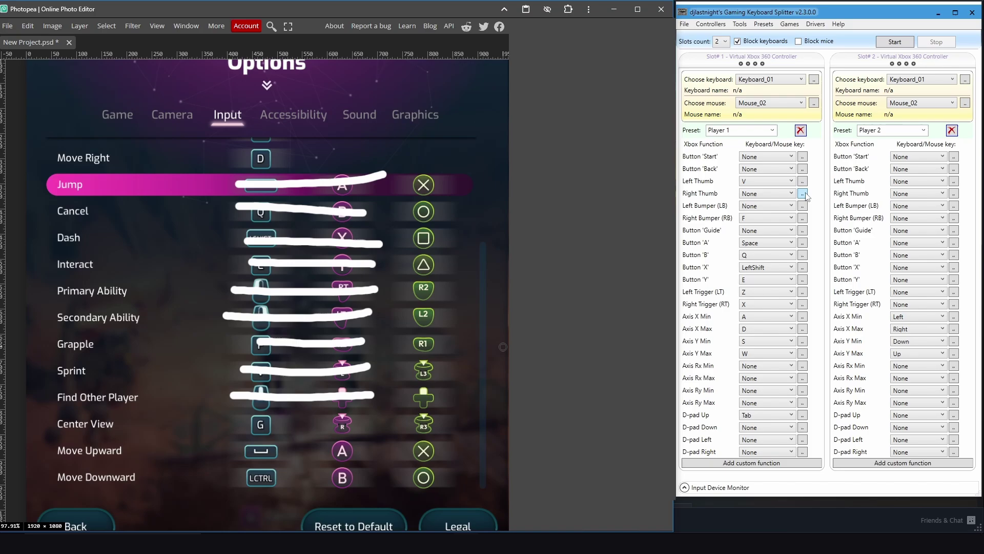
key("g")
left_click_drag(374, 421, 235, 423)
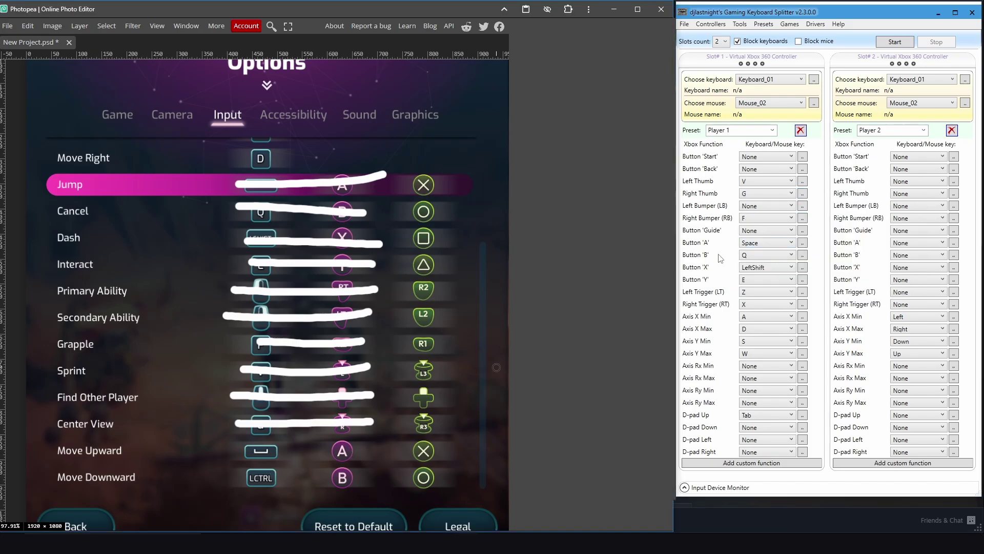
left_click_drag(364, 450, 234, 453)
left_click_drag(229, 478, 359, 476)
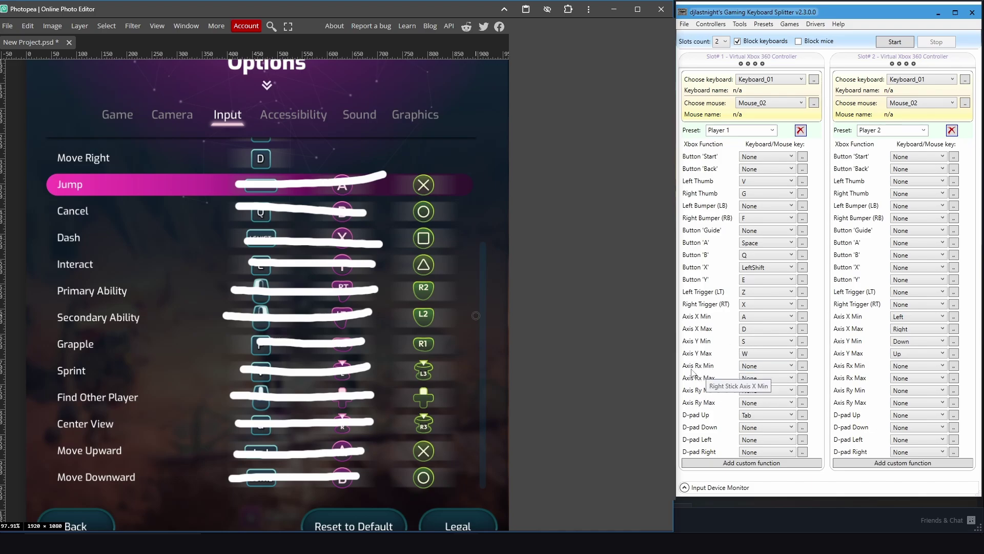
Bind Player 1's right stick Rx Min to J, Rx Max to L, Ry Min to I, and select Ry Max.
left_click(802, 367)
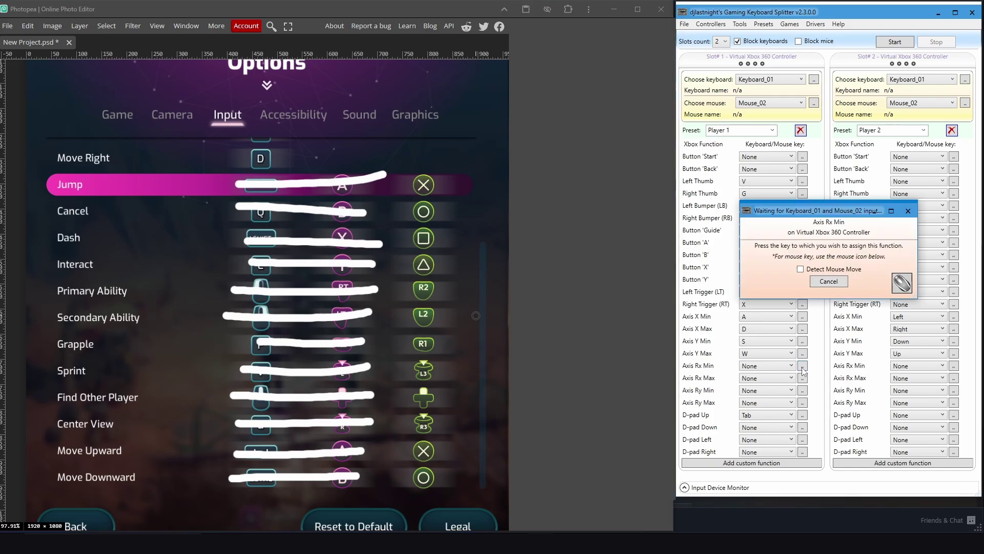
key("j")
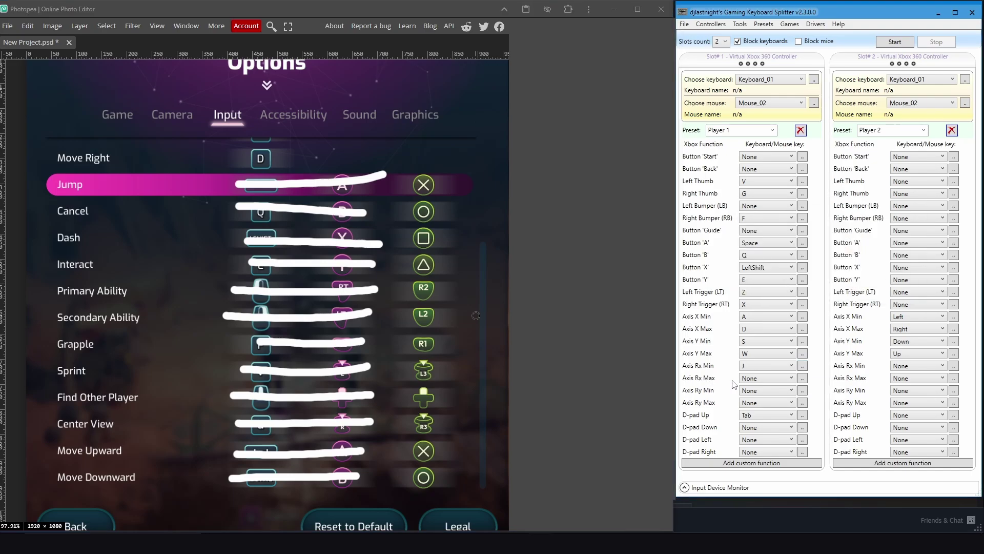
left_click(803, 380)
key("l")
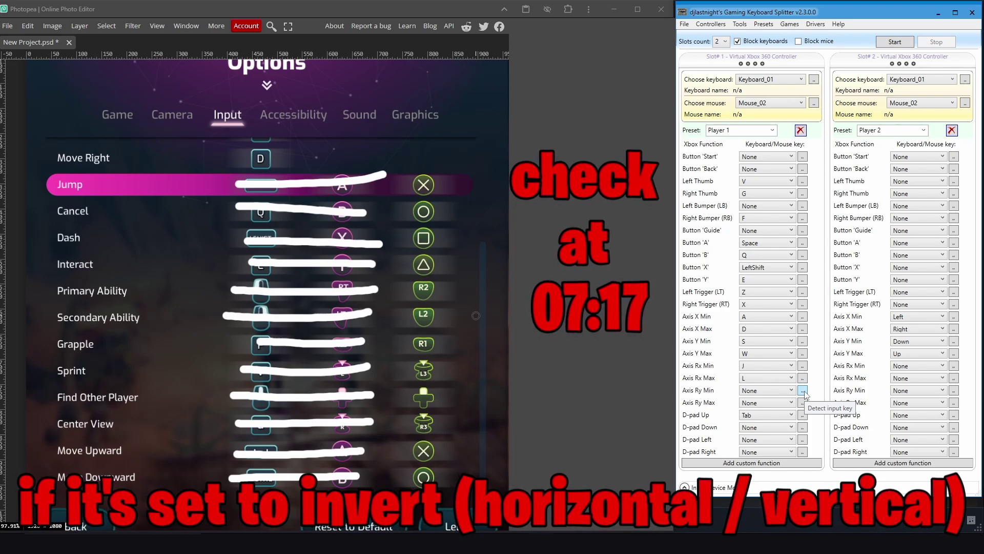
left_click(803, 393)
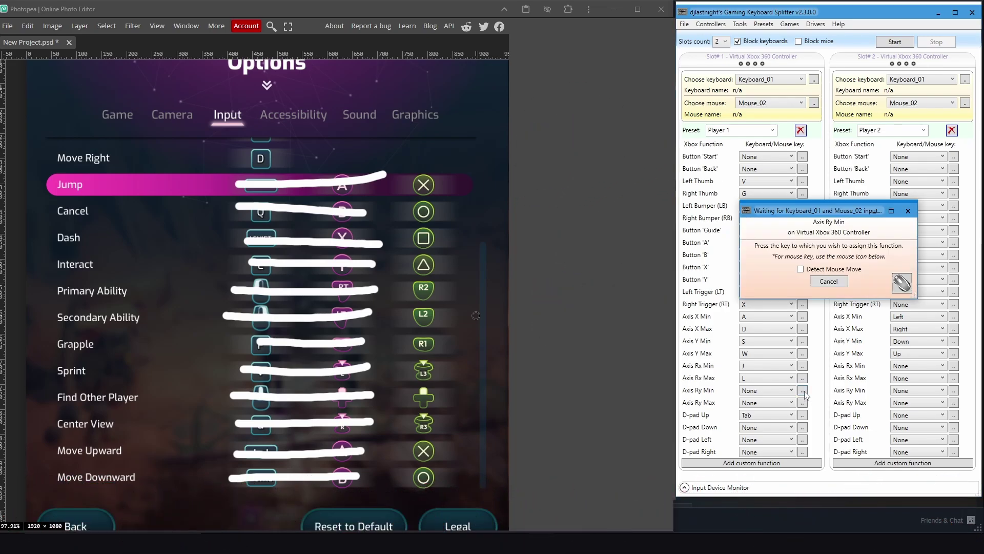
key("i")
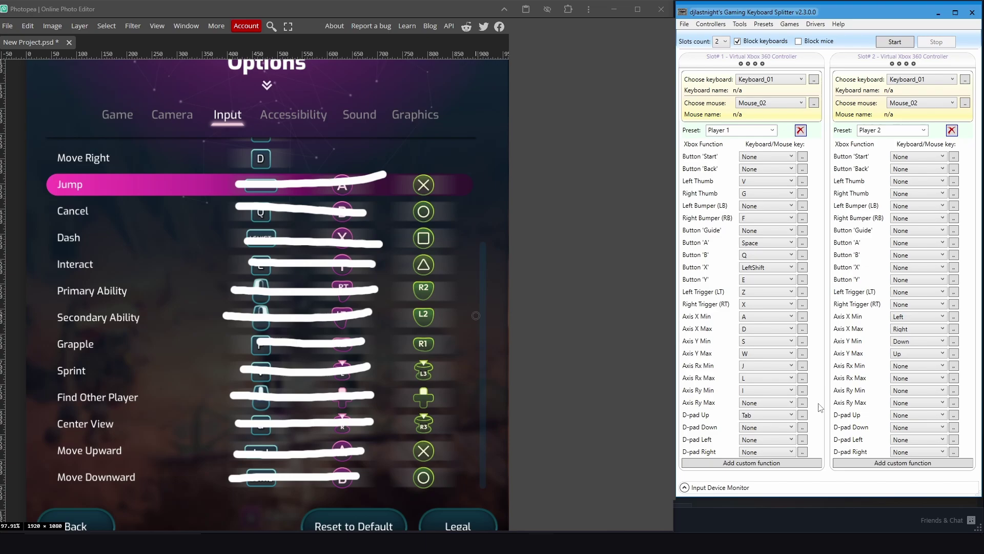
left_click(802, 403)
Finish Player 1's Ry Max as K, then map Player 2's right stick to Numpad4, Numpad6, Numpad8, Numpad2.
key("k")
left_click(954, 365)
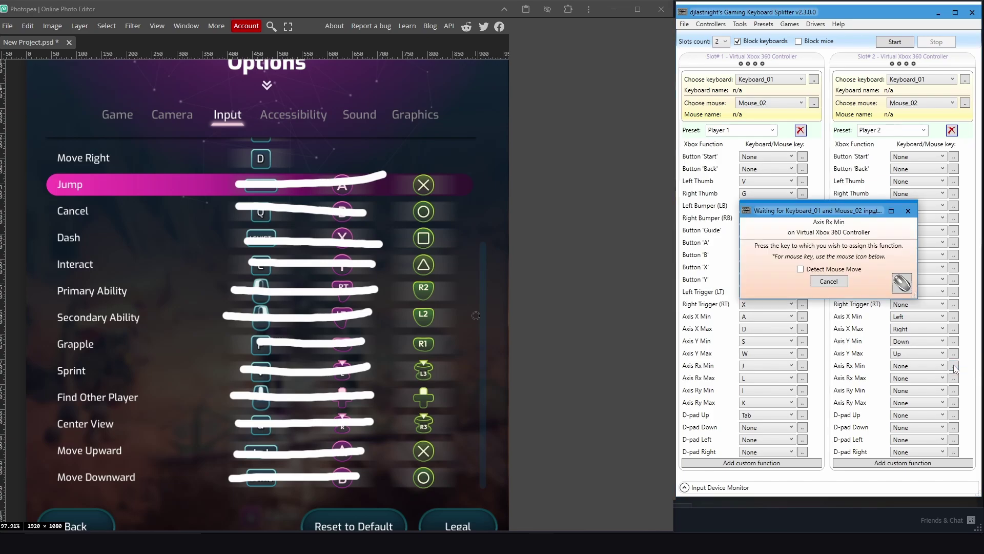
key("KP_4")
left_click(954, 378)
key("KP_6")
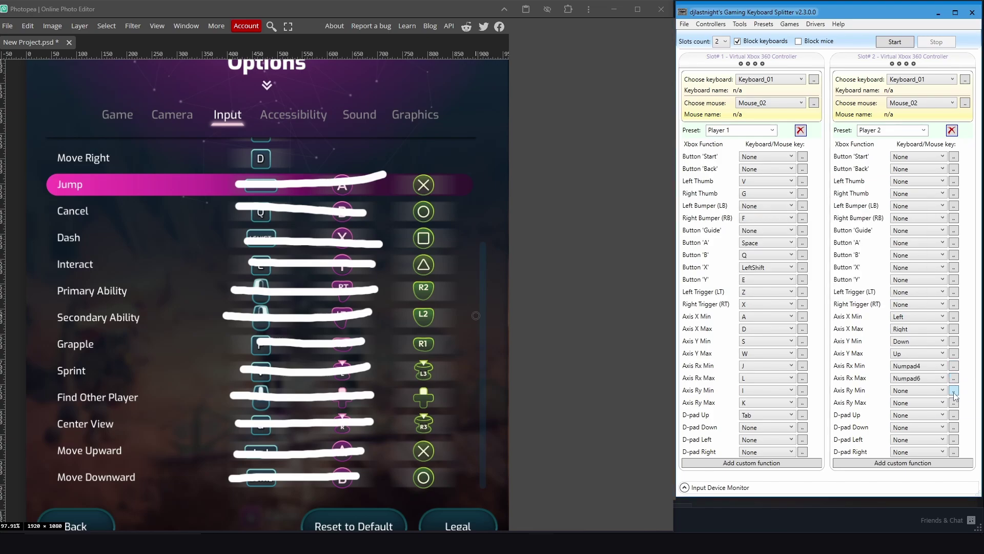
left_click(954, 390)
key("KP_8")
left_click(954, 403)
key("KP_2")
key("ctrl+z")
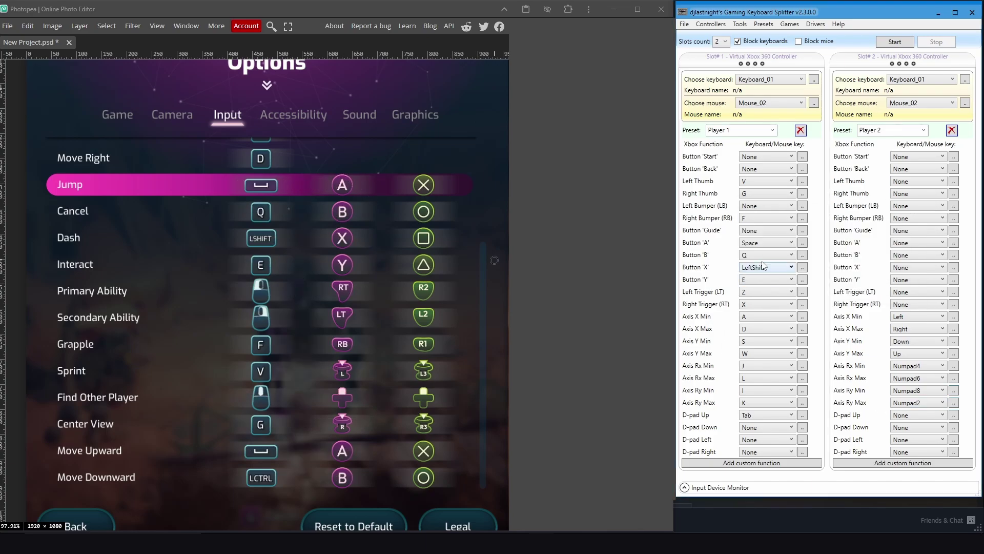
Bind Player 2's A, B, X, Y to Numpad0, Numpad7, Numpad1 and NumpadEnter, ticking each off the chart.
left_click(953, 243)
key("KP_0")
left_click_drag(360, 187, 373, 176)
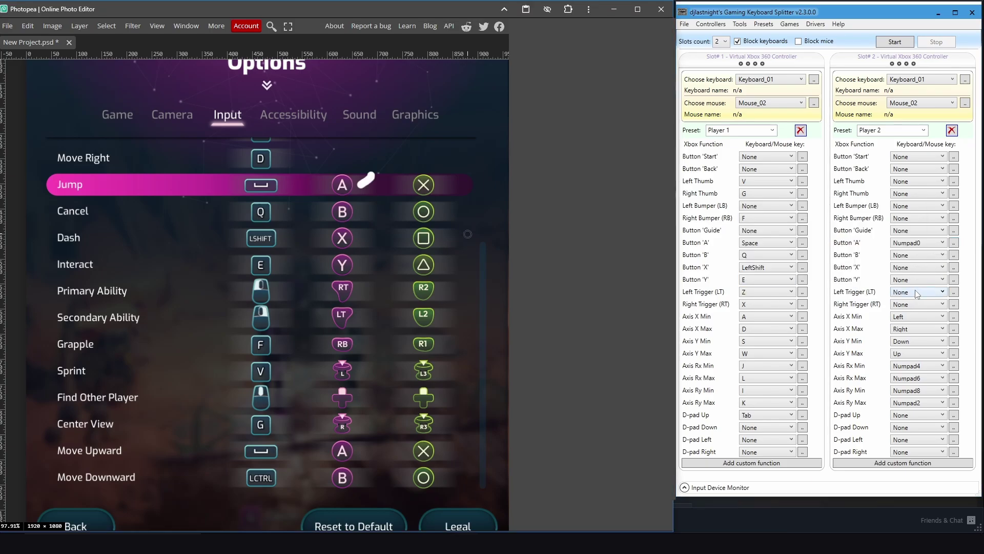
left_click(954, 256)
key("KP_7")
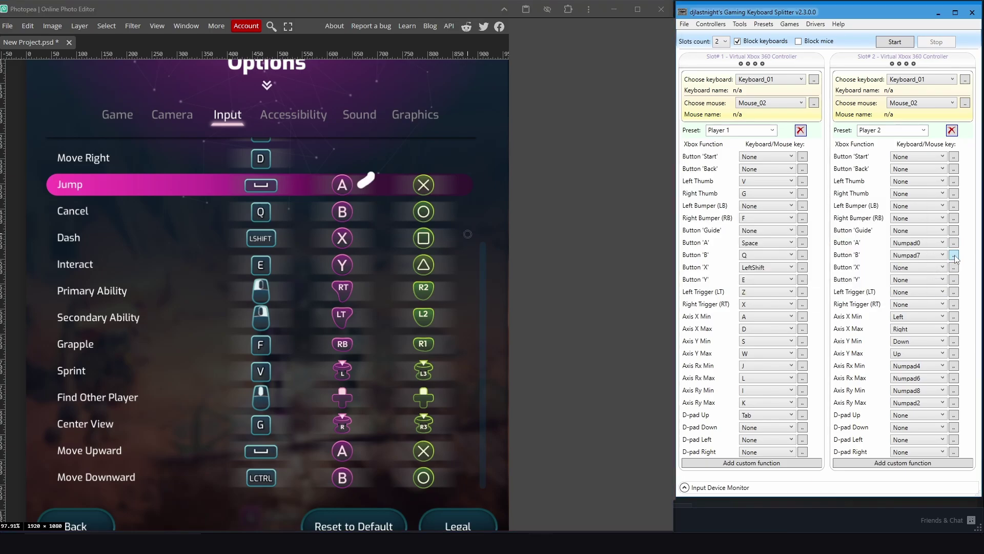
left_click_drag(361, 212, 379, 205)
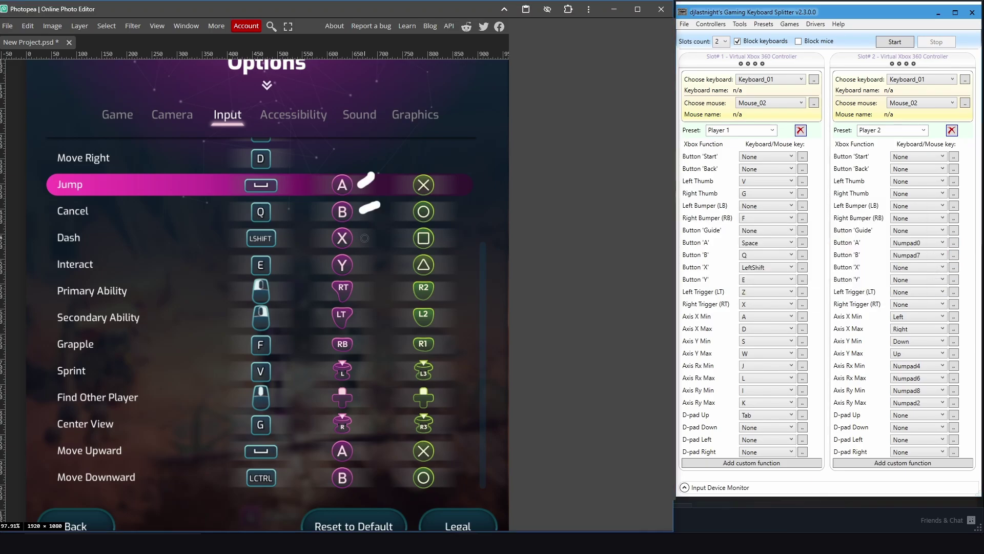
left_click(954, 268)
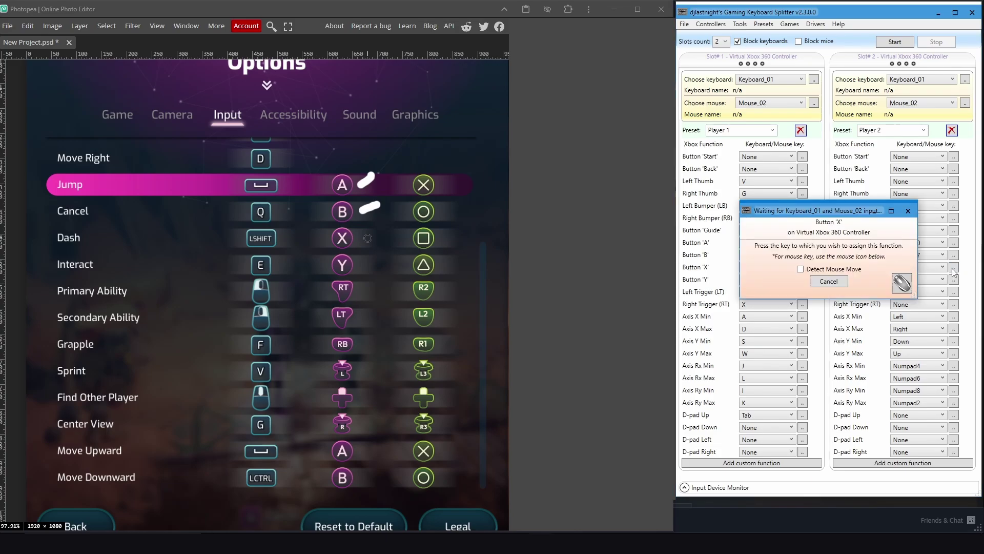
key("KP_1")
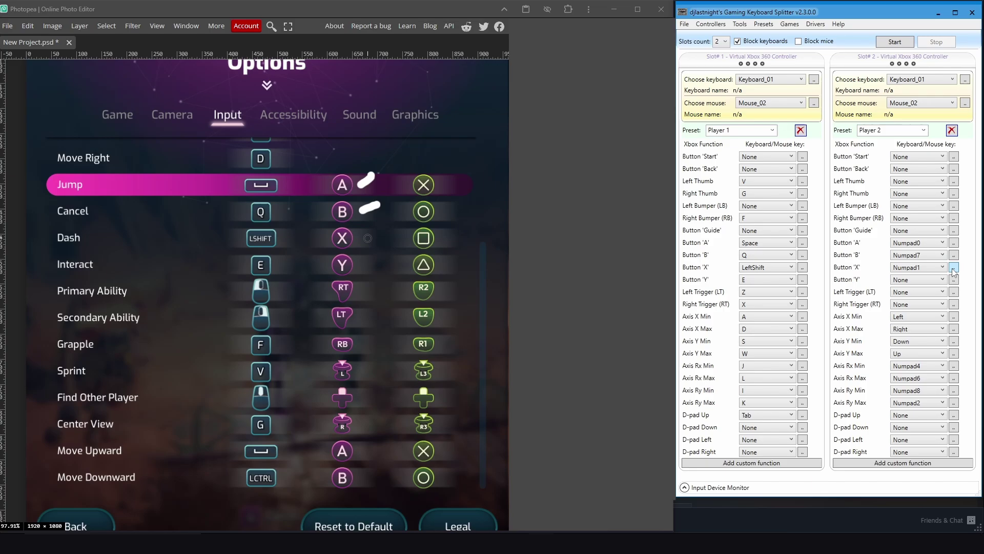
left_click_drag(354, 235, 367, 231)
left_click_drag(352, 266, 390, 262)
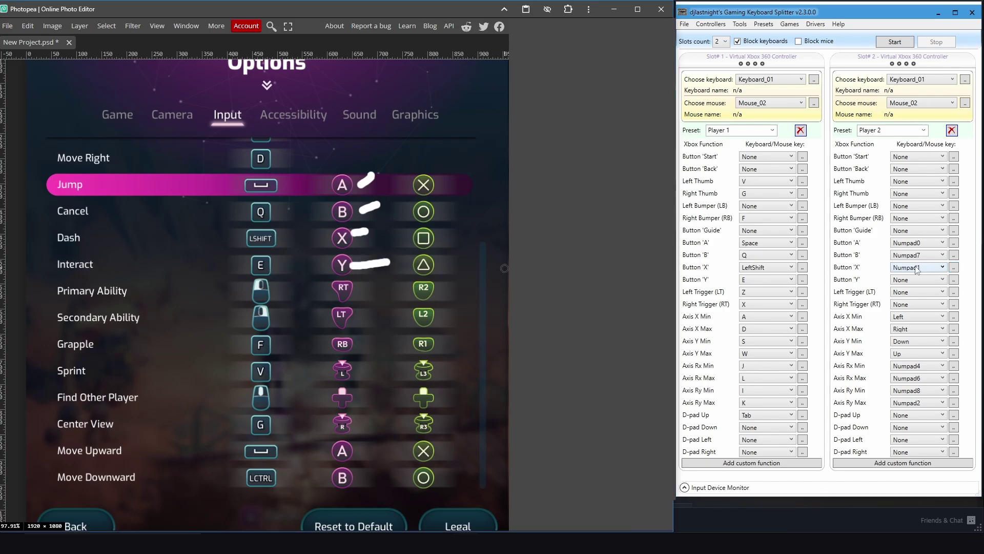
left_click(955, 281)
key("KP_Enter")
Bind Player 2's Right Trigger to NumpadDivide, Left Trigger to NumpadAsterisk and Right Bumper to Numpad3.
left_click_drag(360, 290, 390, 290)
left_click_drag(353, 321, 382, 321)
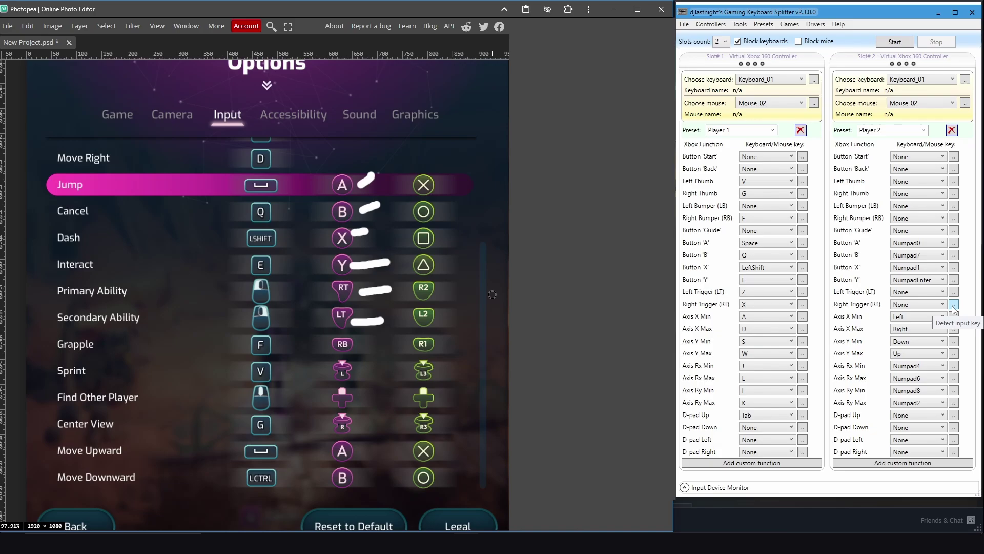
left_click(954, 304)
key("KP_Divide")
left_click(955, 294)
key("KP_Multiply")
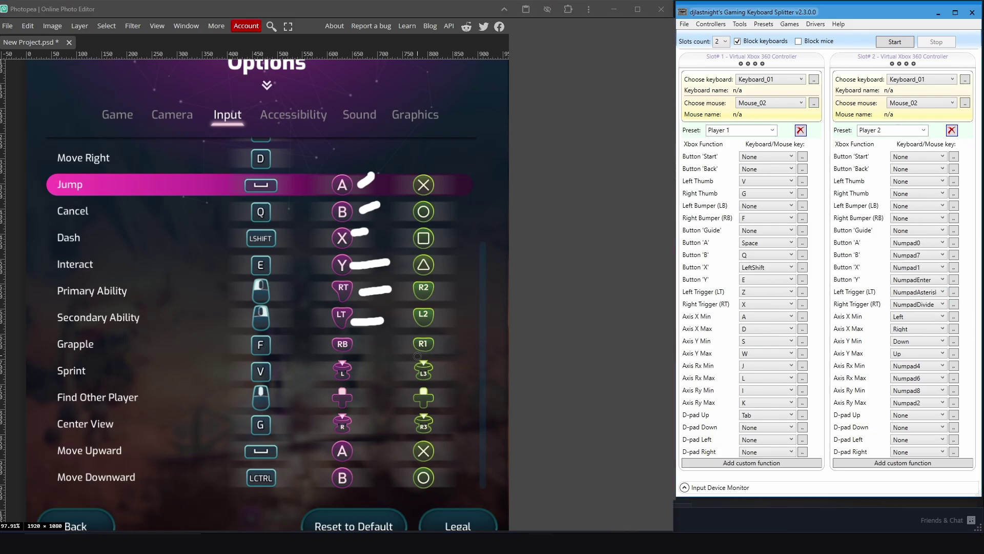
left_click_drag(360, 345, 384, 343)
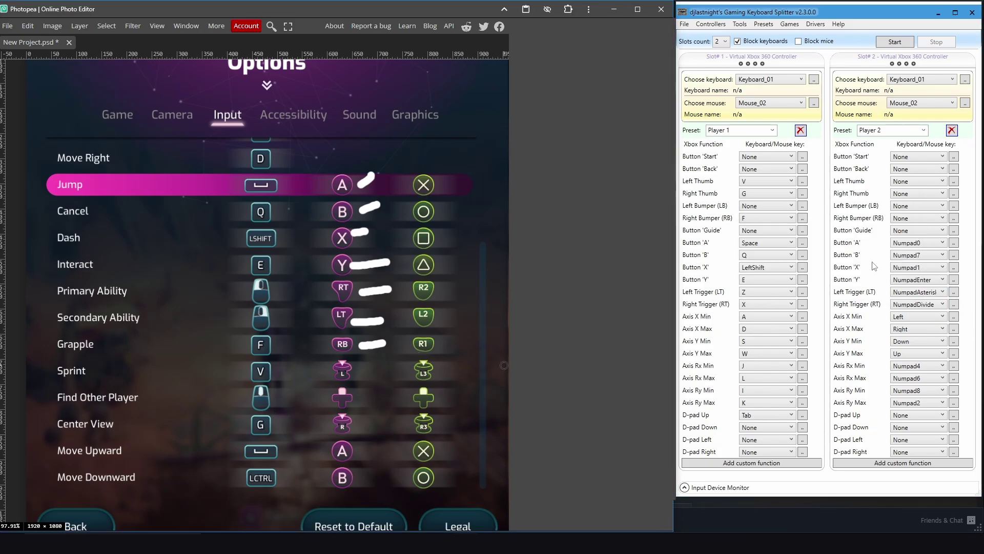
left_click(953, 217)
key("KP_3")
Bind Player 2's Left Thumb to NumpadDelete, D-pad Up to Numpad9 and Right Thumb to Numpad5.
left_click_drag(380, 365, 356, 369)
left_click(954, 181)
key("KP_Delete")
left_click_drag(377, 393, 355, 398)
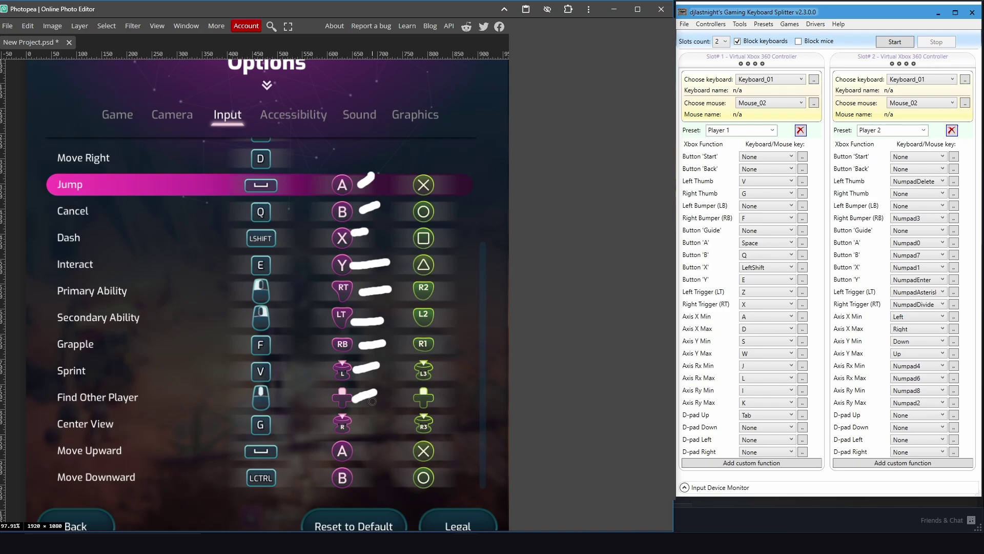
left_click(954, 415)
key("KP_9")
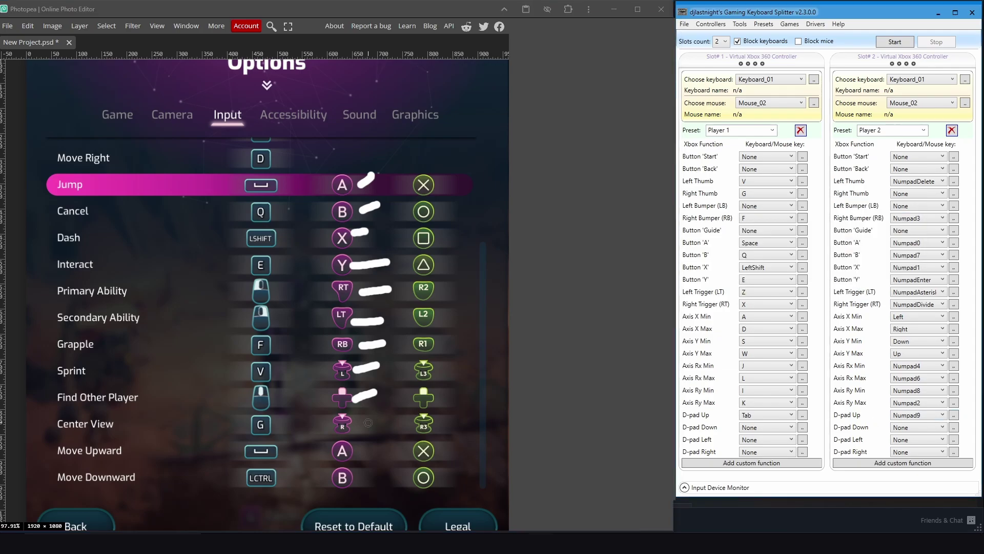
left_click_drag(358, 424, 379, 423)
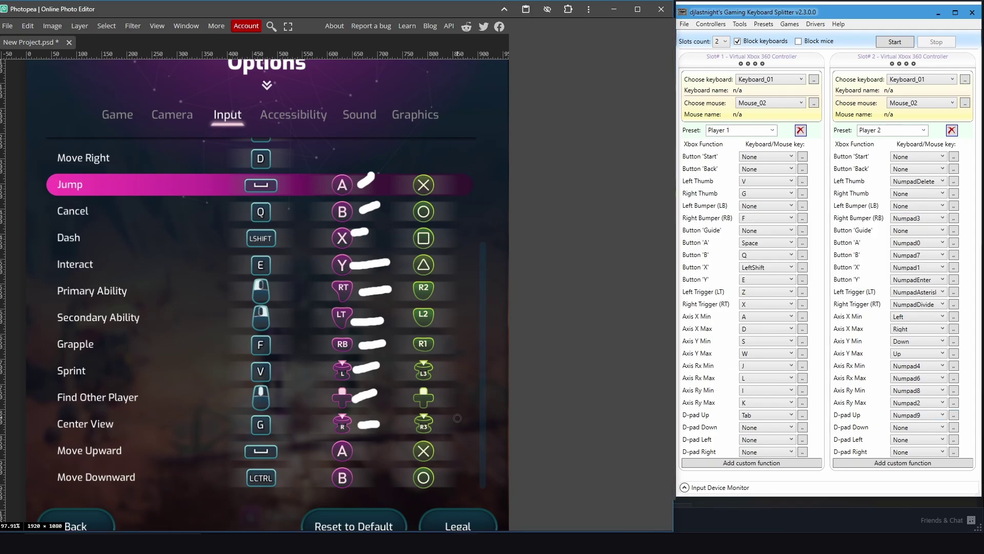
left_click(954, 194)
key("KP_5")
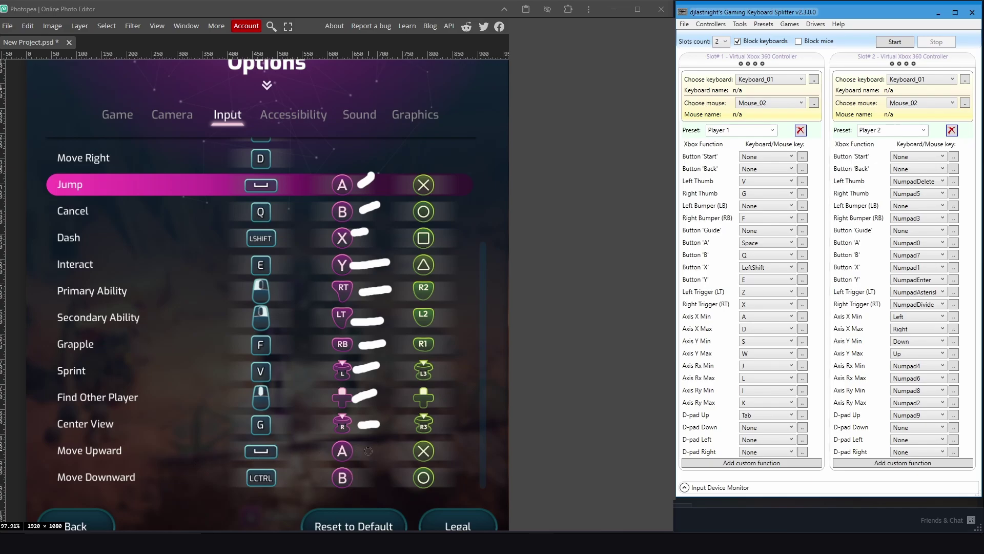
left_click_drag(370, 454, 319, 456)
left_click_drag(363, 472, 296, 479)
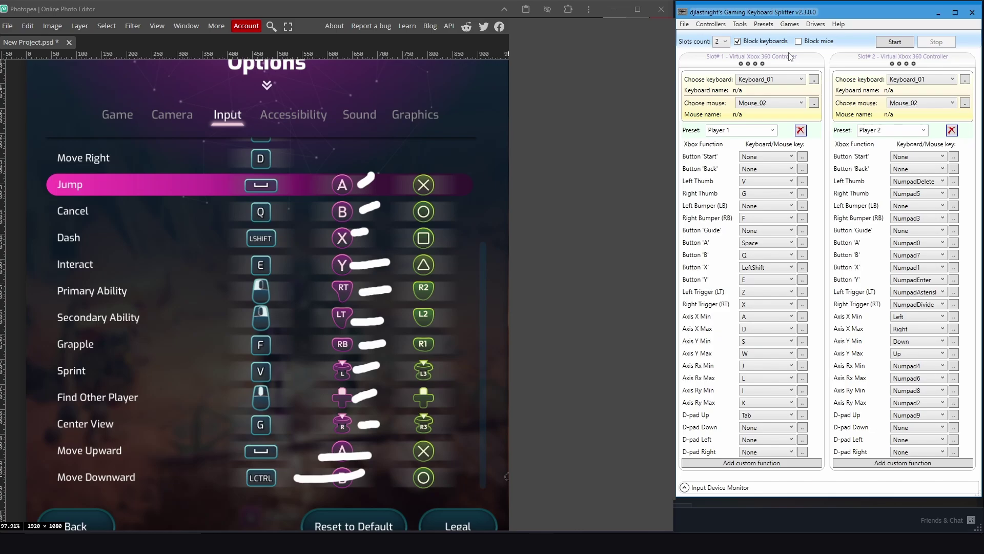
Start emulation and test Player 2's Numpad4 and Numpad2 inputs in the Xinput controller tester.
left_click(615, 12)
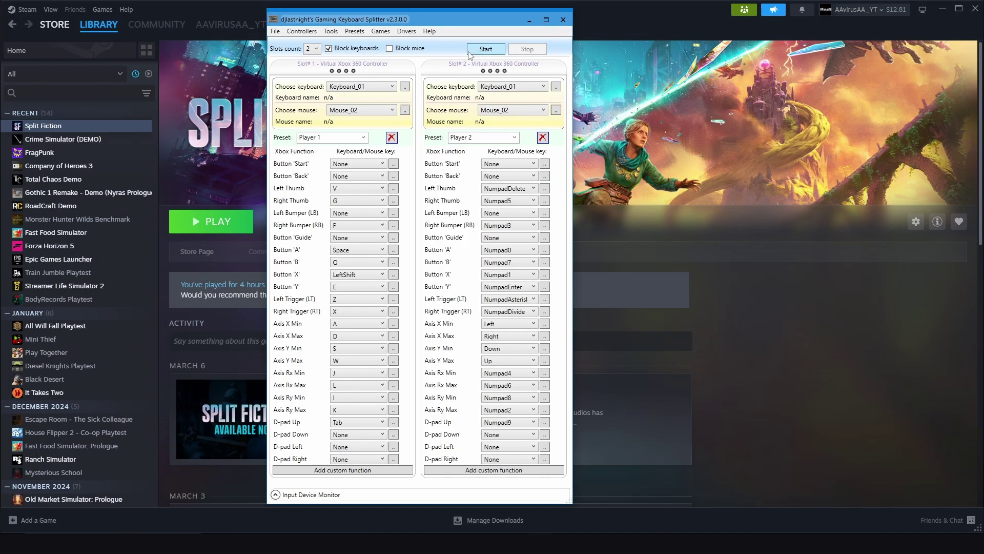
left_click(482, 50)
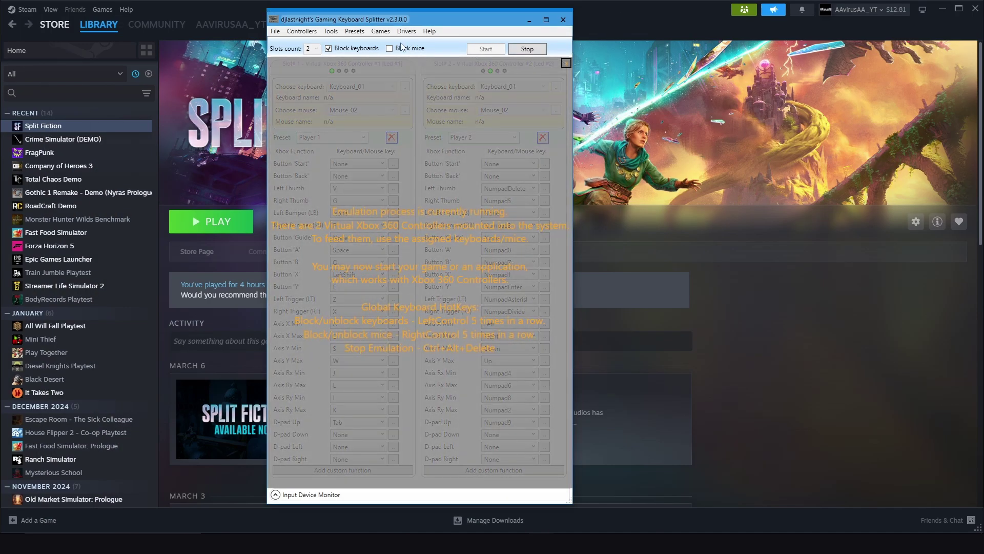
left_click(297, 32)
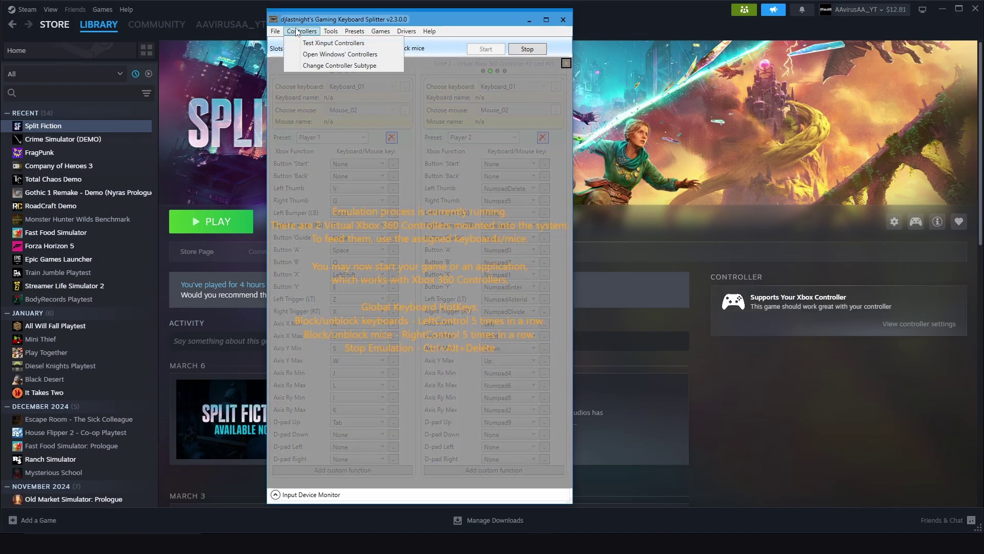
left_click(334, 43)
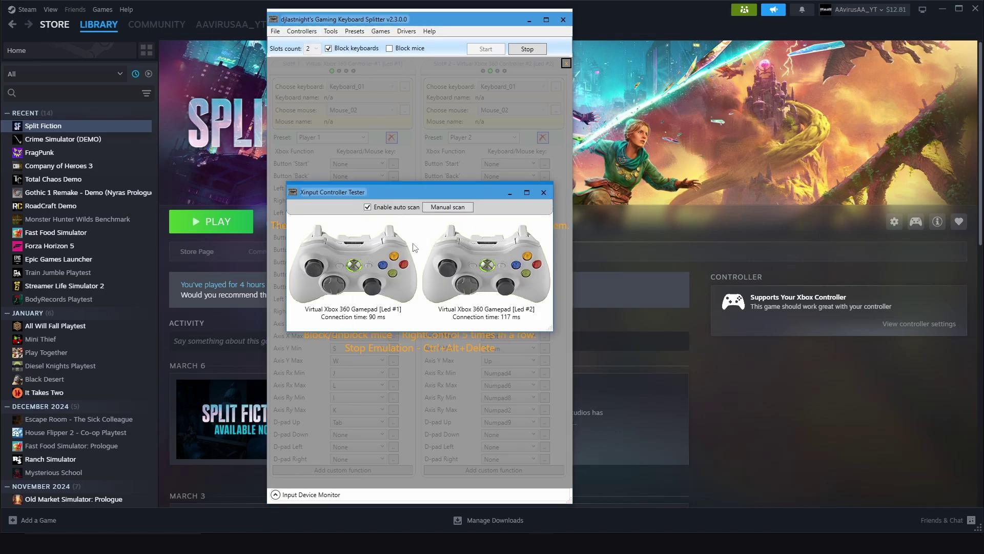
key("KP_4")
key("KP_2")
Check both Xbox 360 controllers in Windows' game controller settings, close both windows and stop emulation.
left_click(301, 32)
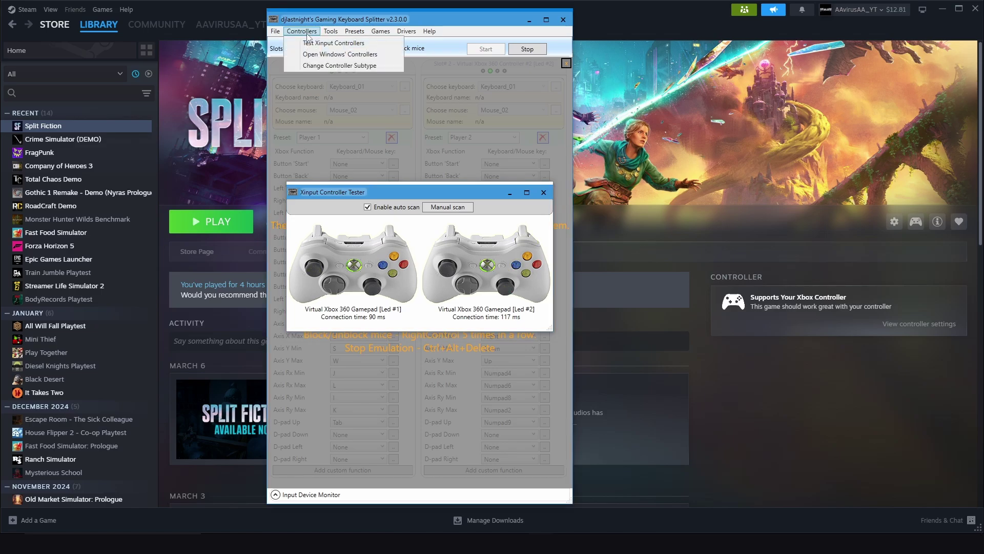
left_click(340, 54)
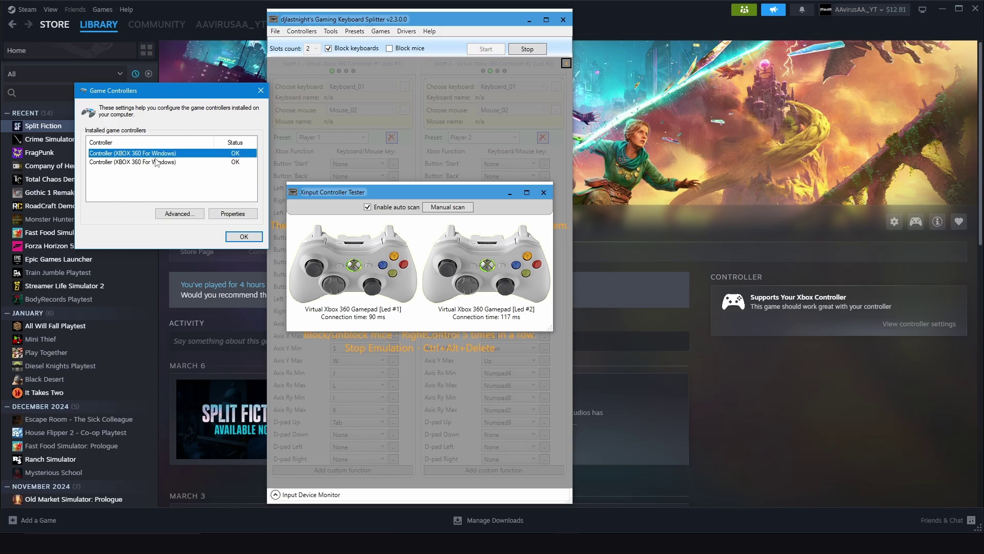
left_click(156, 162)
left_click(156, 162)
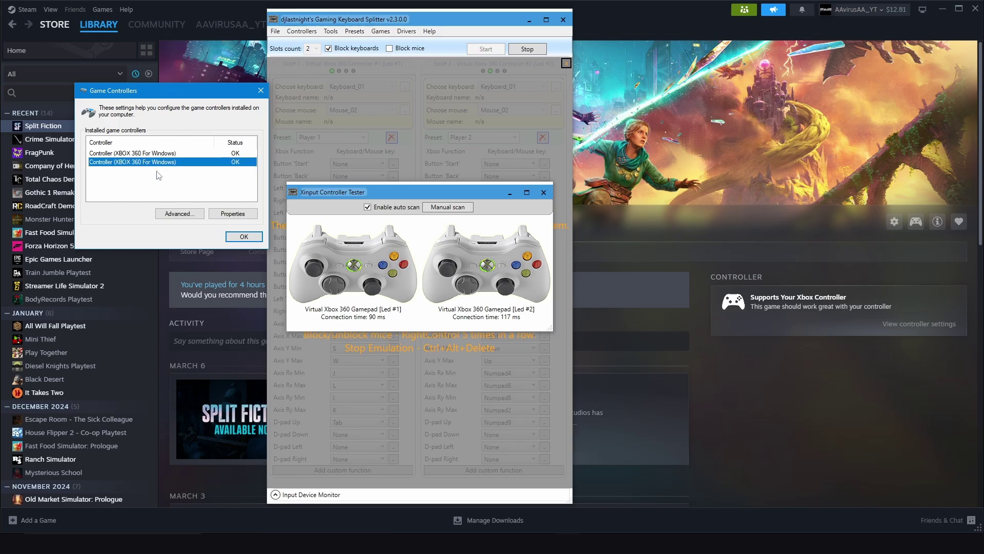
left_click(158, 181)
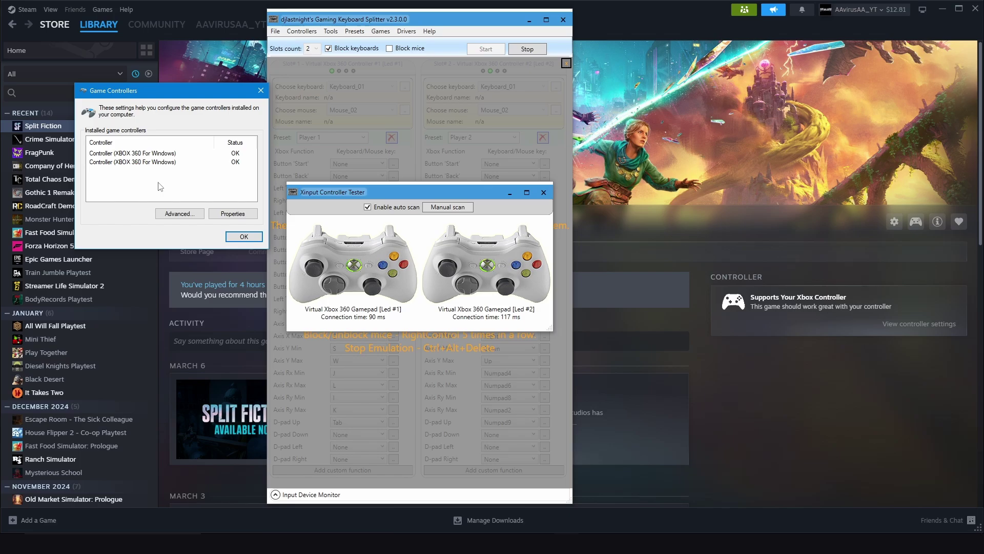
left_click(340, 207)
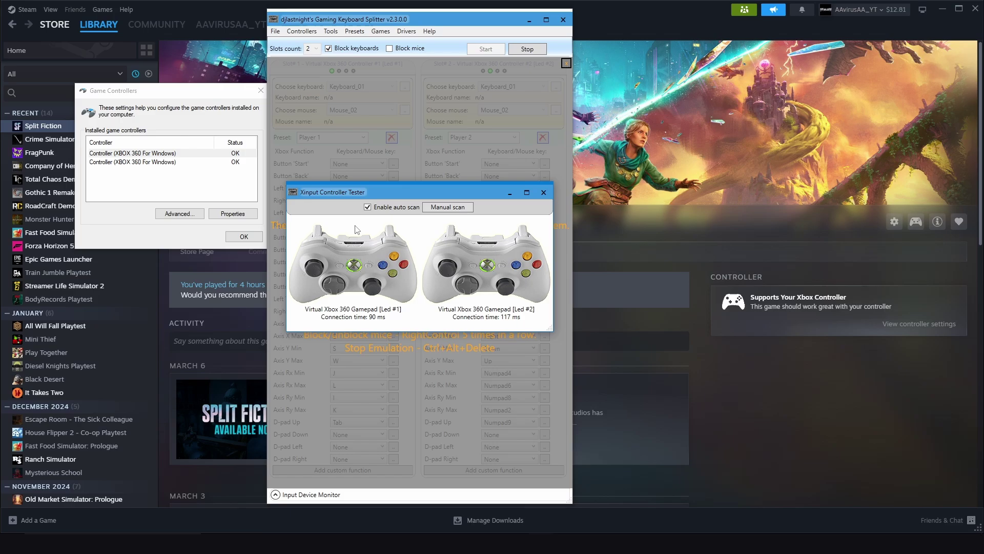
left_click(543, 193)
left_click(244, 237)
left_click(528, 50)
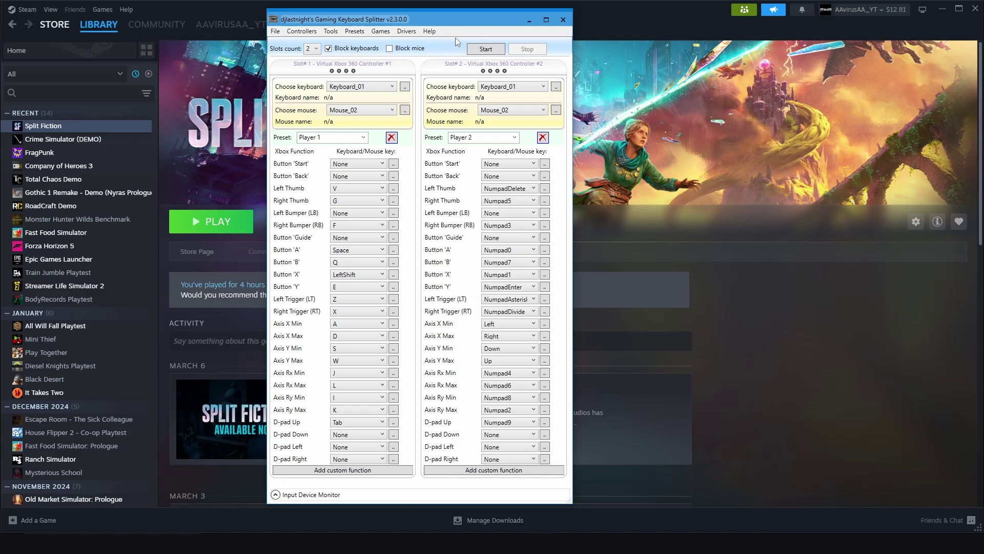
Uncheck Block keyboards, set Start to Escape for Slot 1 and NumpadMinus for Slot 2, then quit with Alt+F4.
left_click(331, 50)
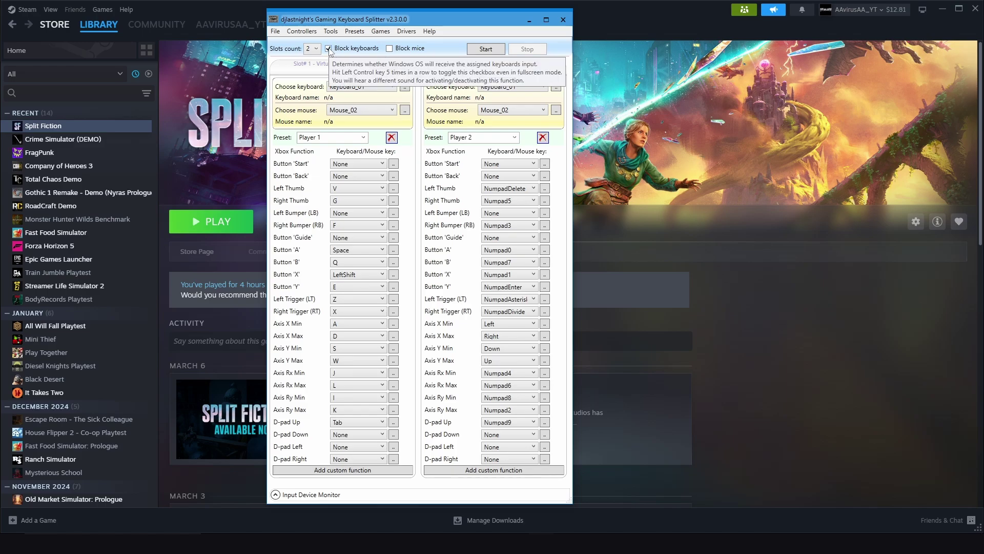
left_click(394, 165)
key("Escape")
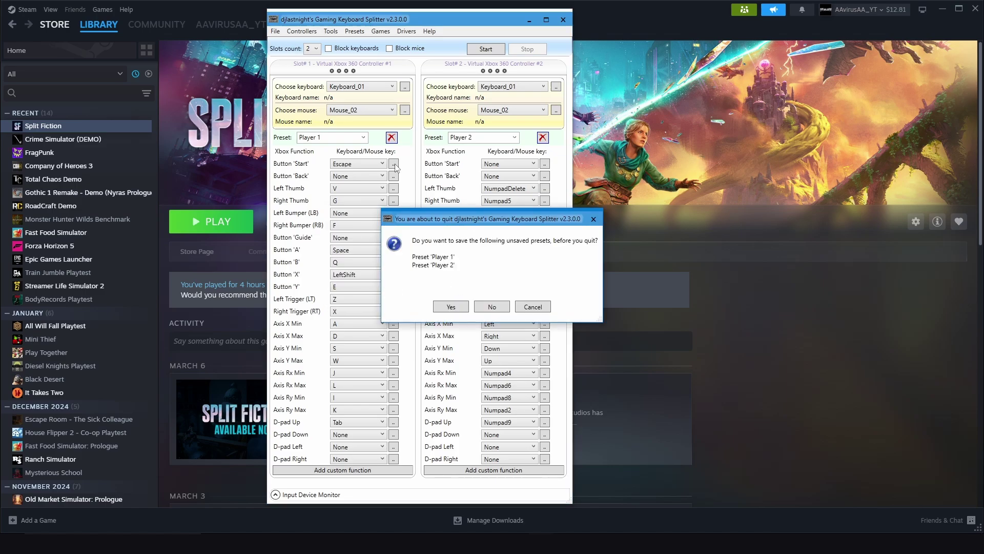
key("Escape")
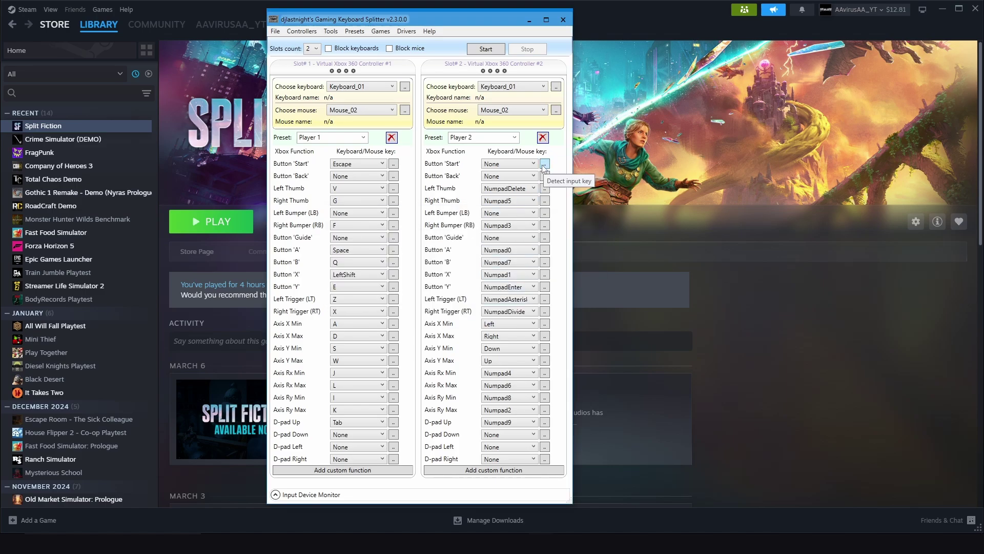
left_click(545, 165)
key("KP_Subtract")
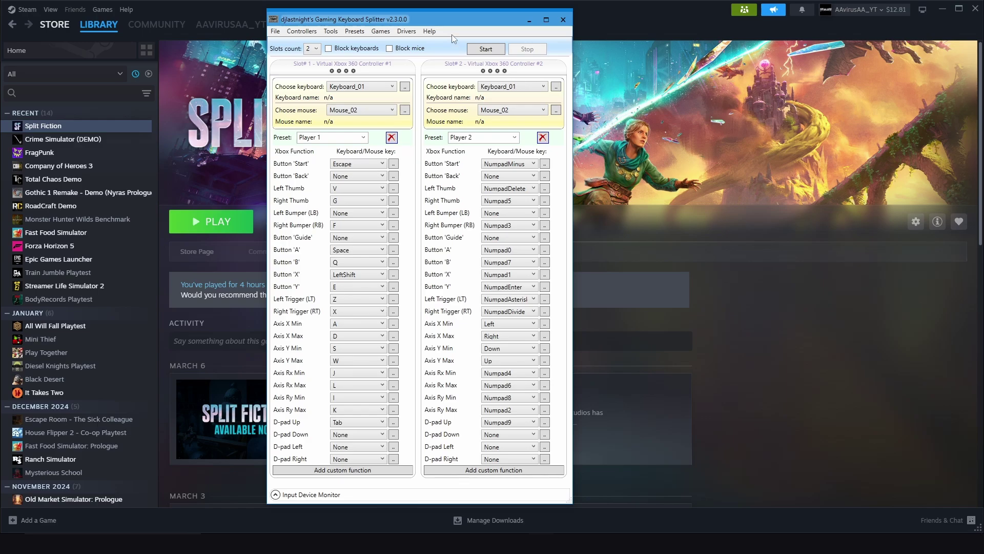
key("alt+F4")
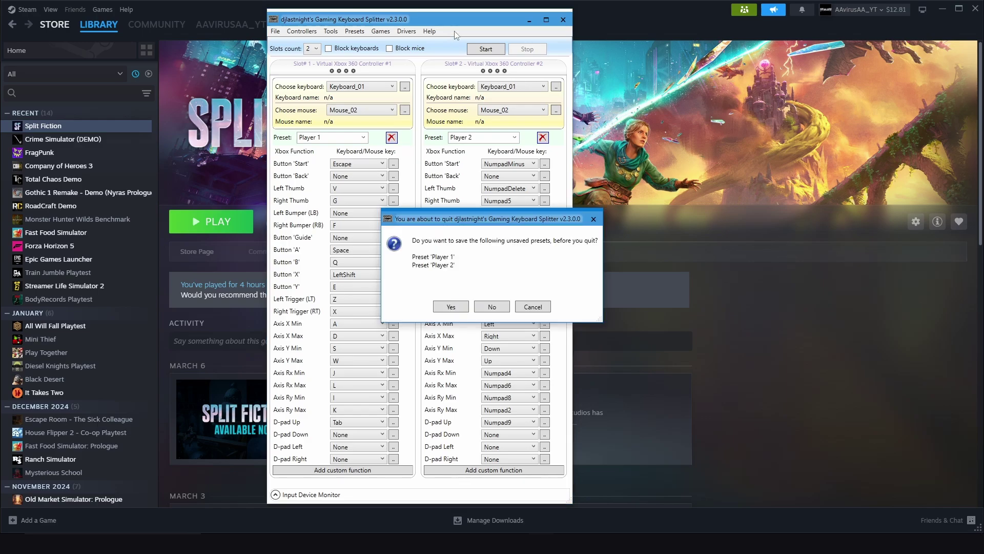
Save both presets on quitting, then set the reopened splitter to 2 slots with keyboard blocking off.
left_click(445, 307)
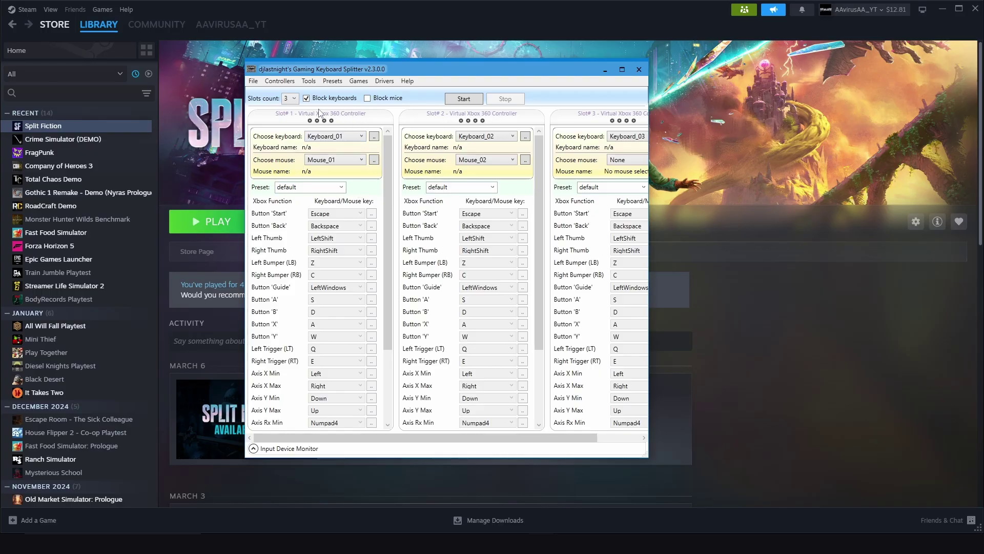
left_click(293, 98)
left_click(287, 121)
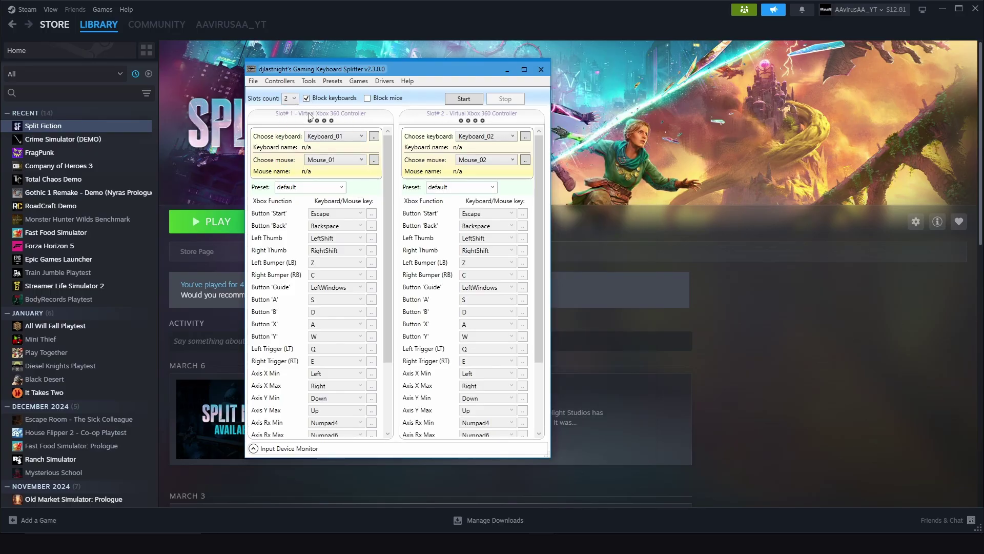
left_click(307, 98)
Assign Mouse_02 to both slots and Keyboard_01 to Slot 2.
left_click(361, 160)
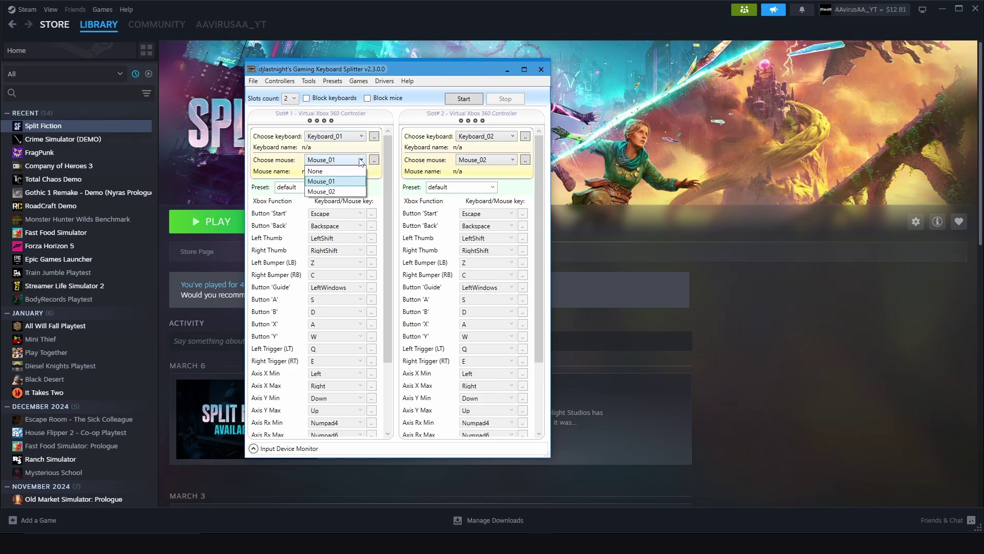
left_click(339, 187)
left_click(491, 160)
left_click(484, 194)
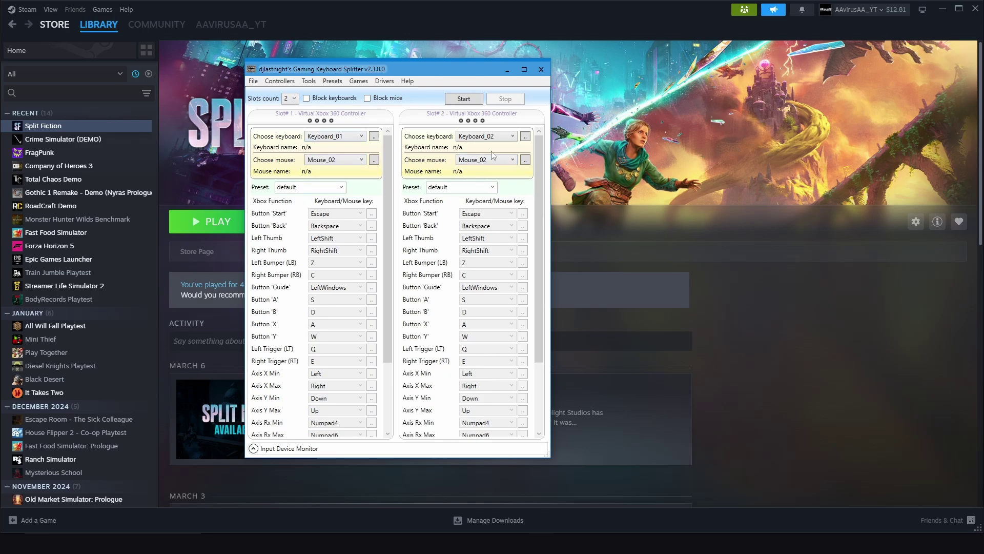
left_click(494, 159)
Load the Player 1 preset into Slot 1 and the Player 2 preset into Slot 2.
left_click(340, 189)
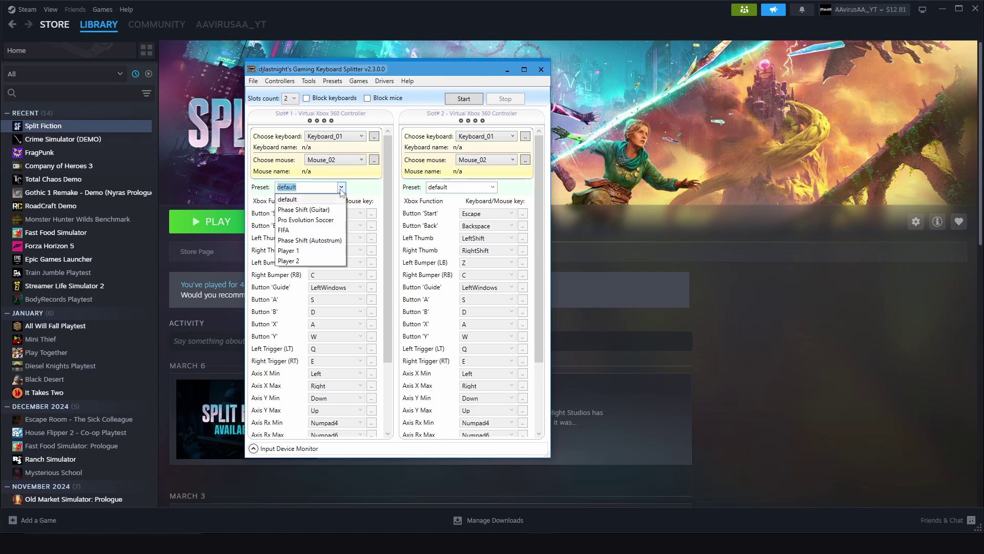
left_click(309, 251)
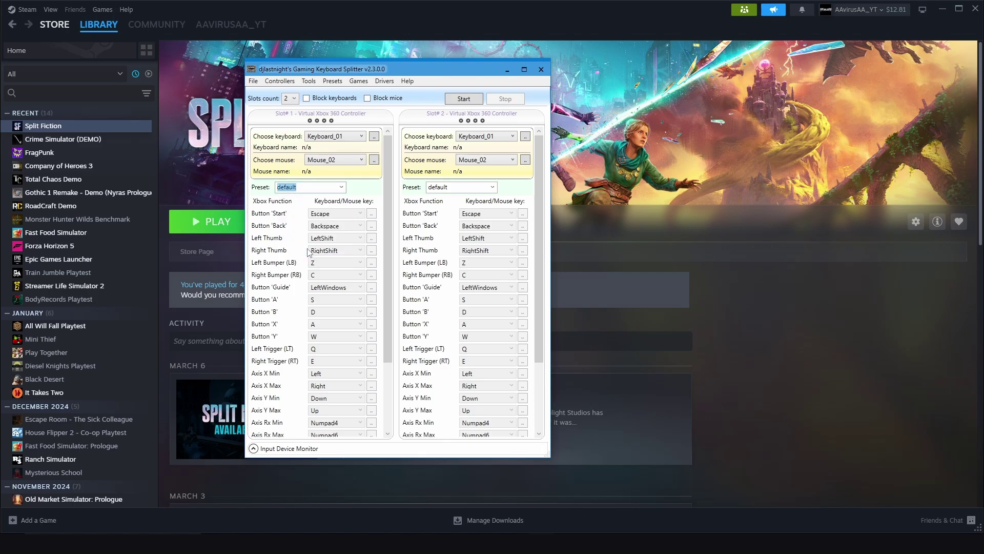
left_click(492, 187)
left_click(461, 259)
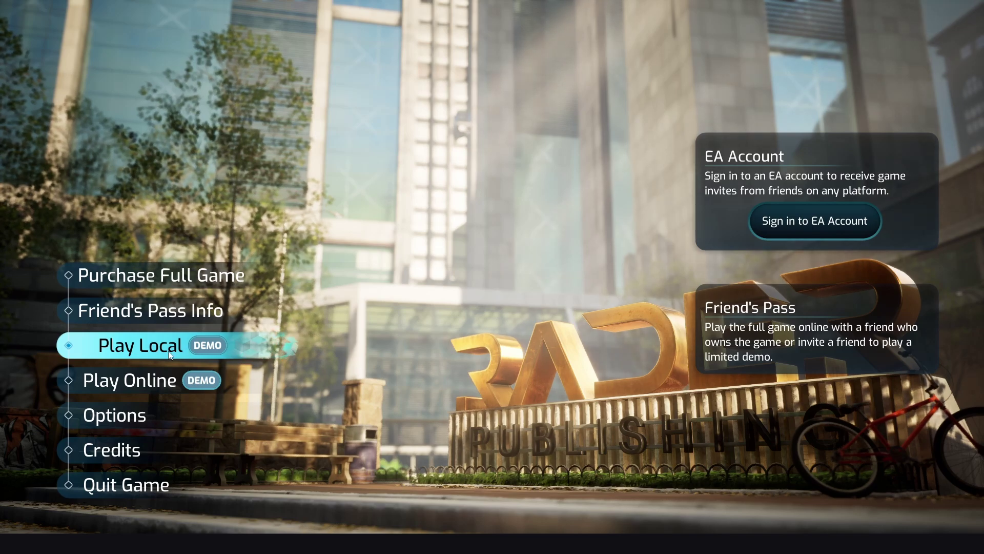
Start the virtual controllers and join Player One and Player Two on the Play Local screen.
left_click(183, 346)
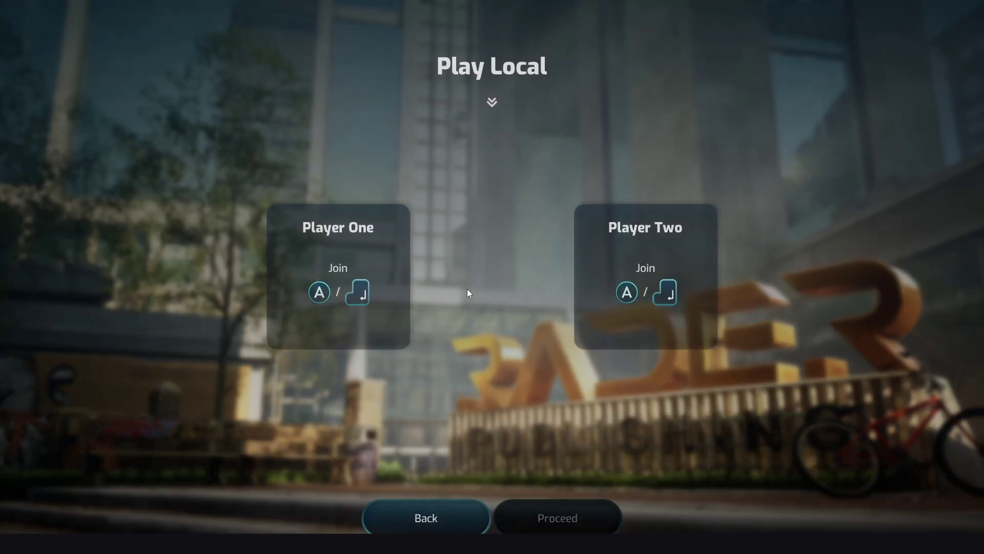
key("alt+Tab")
left_click(455, 102)
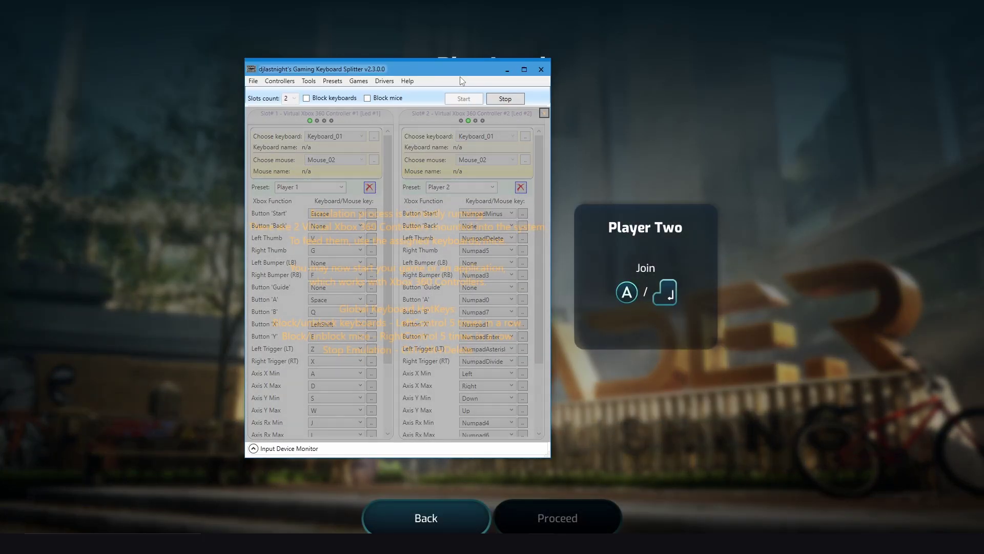
left_click(508, 72)
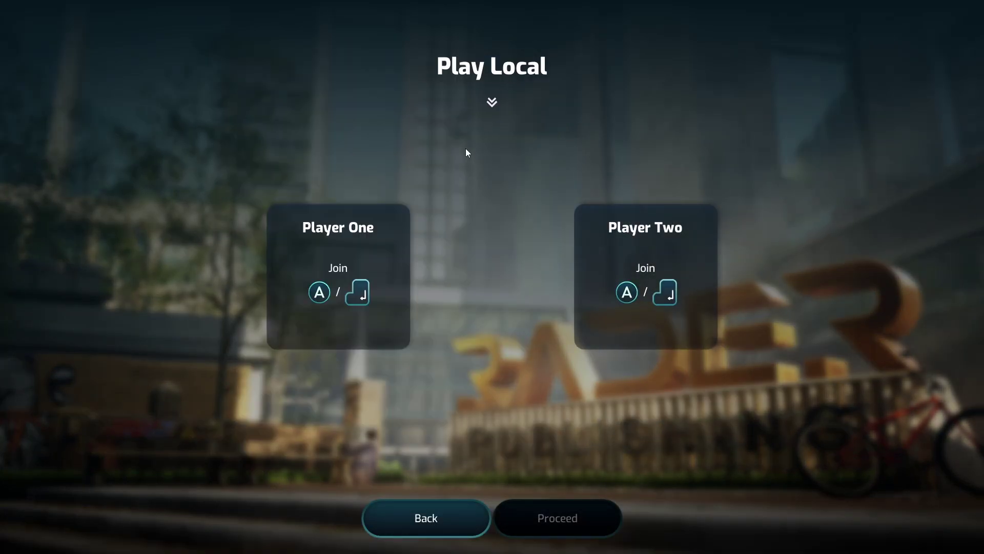
key("Return")
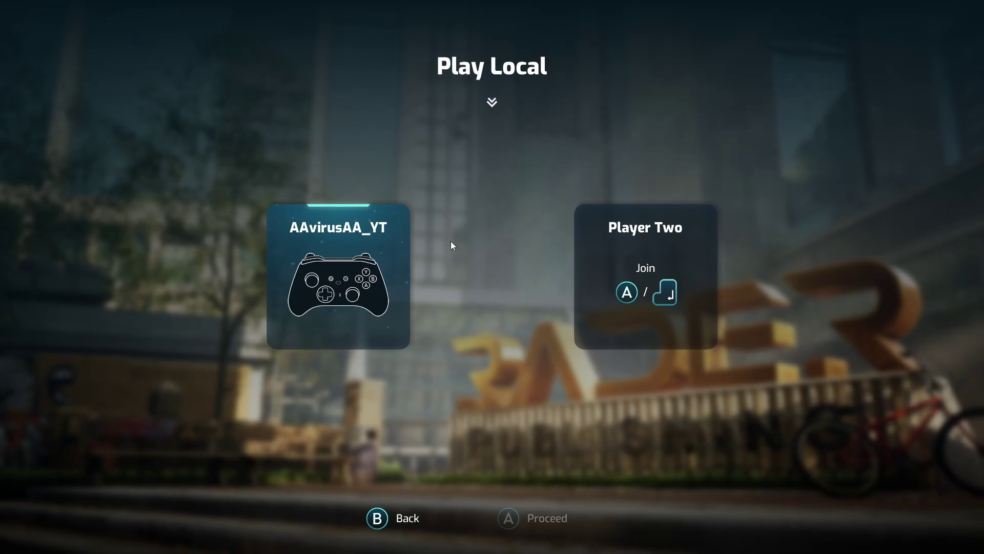
key("Return")
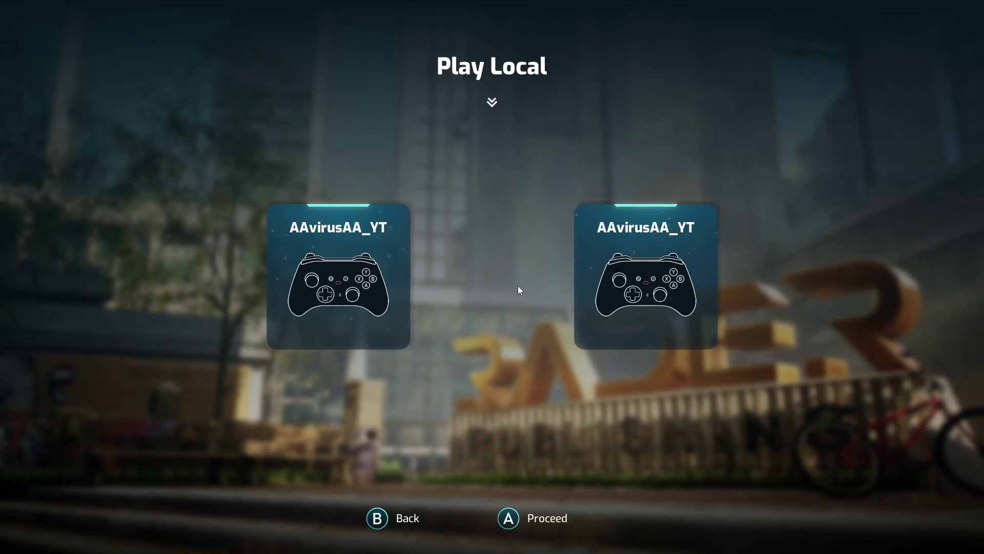
Continue the saved game, put Player One left and Player Two right, and ready both players.
key("Return")
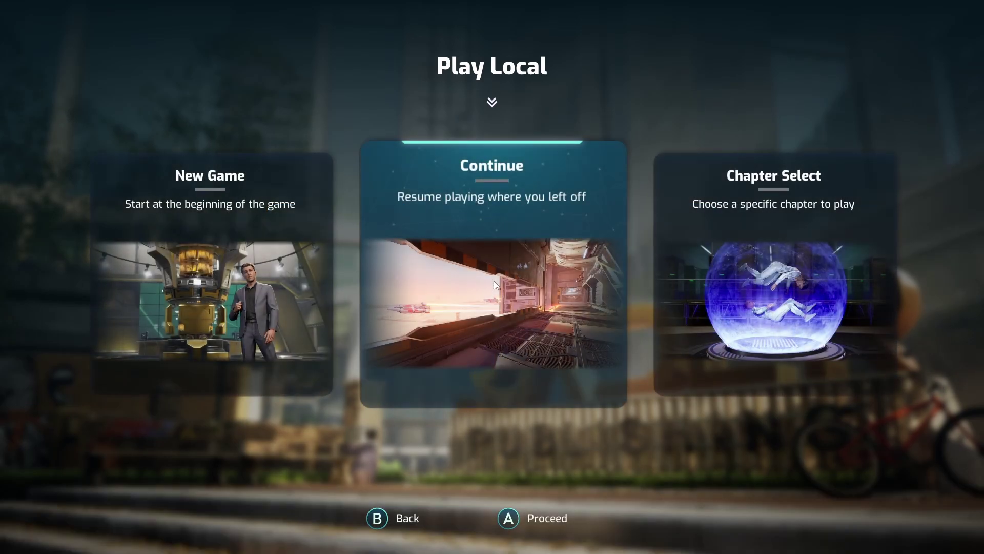
key("Right")
key("Left")
key("Return")
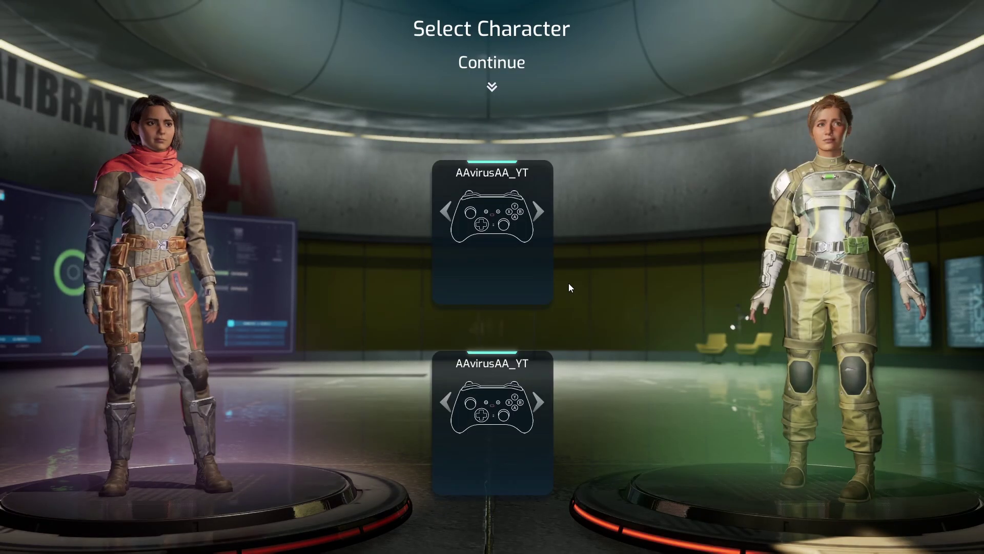
key("Left")
key("Right")
key("Return")
key("Return")
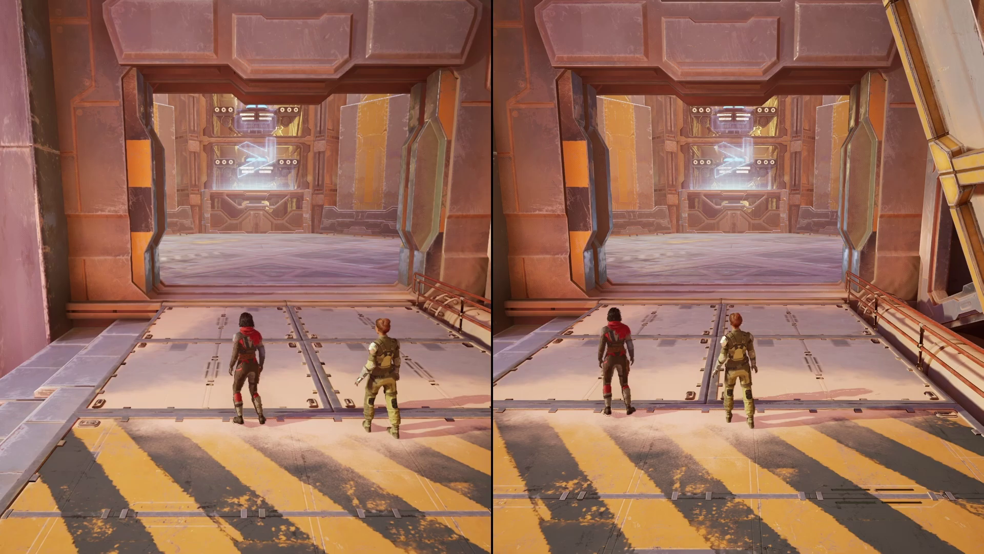
Run the characters through the doorway, jump into the room and head toward the console.
key("w")
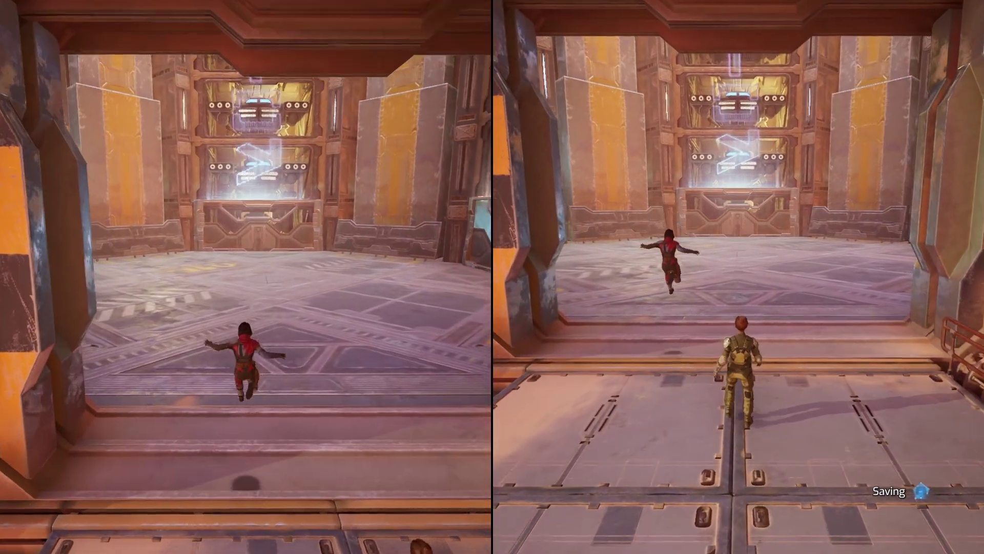
key("space")
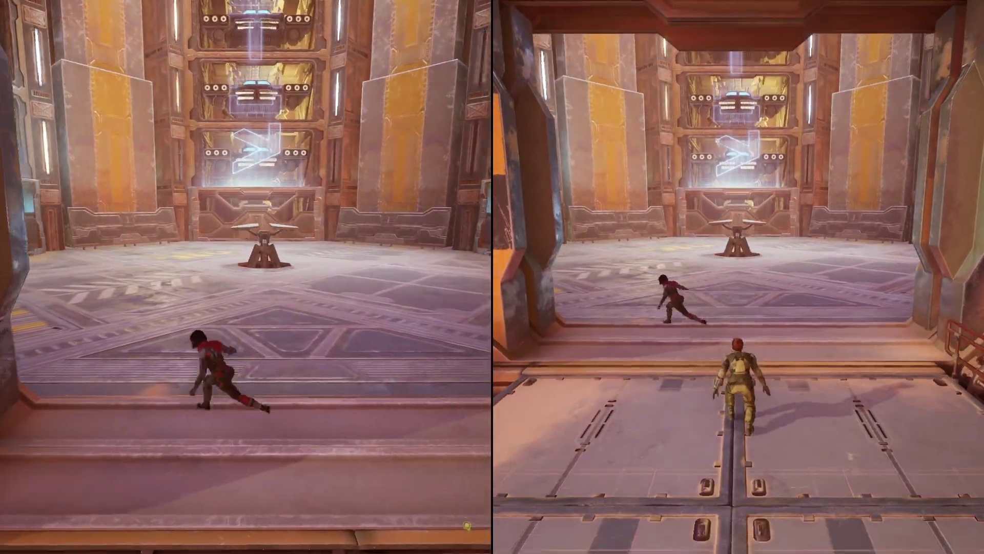
key("s")
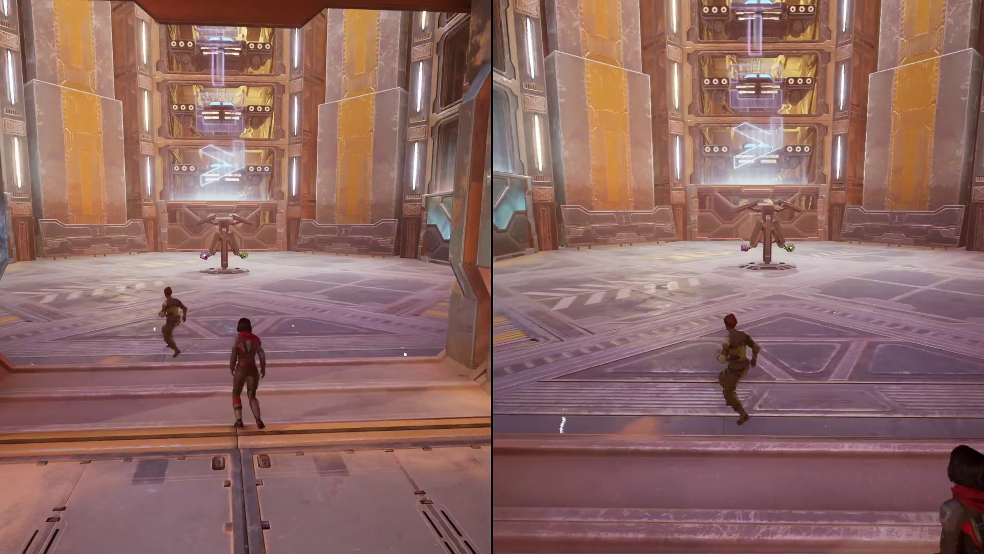
key("w")
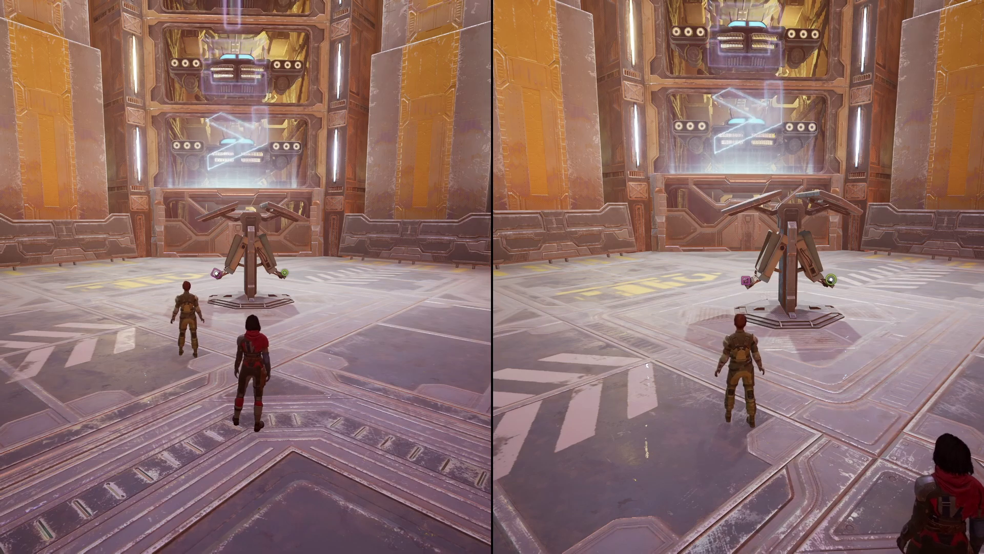
Pause the game and open Options on the Camera tab, scrolling down to Zoe's settings.
key("Escape")
left_click(769, 207)
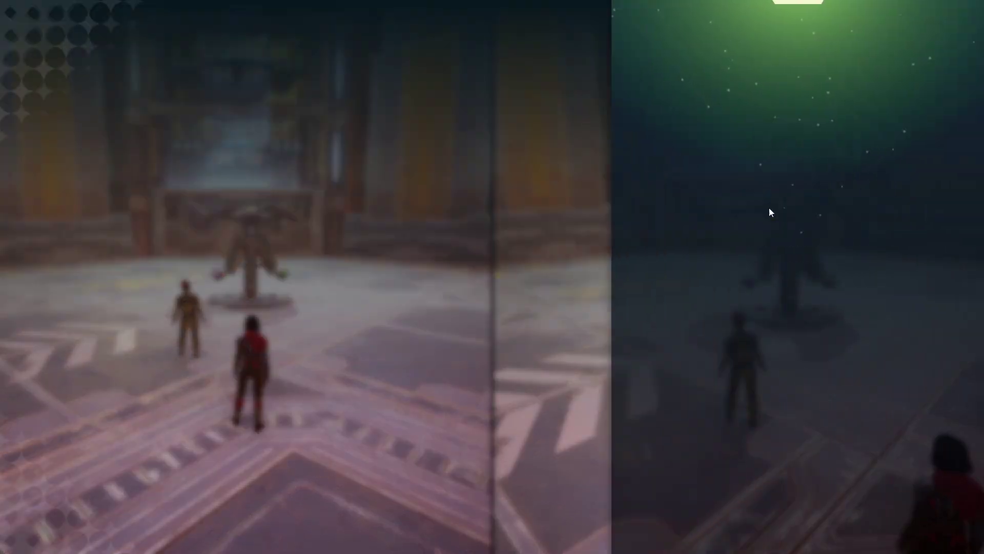
left_click(641, 109)
scroll(618, 179, "down", 1)
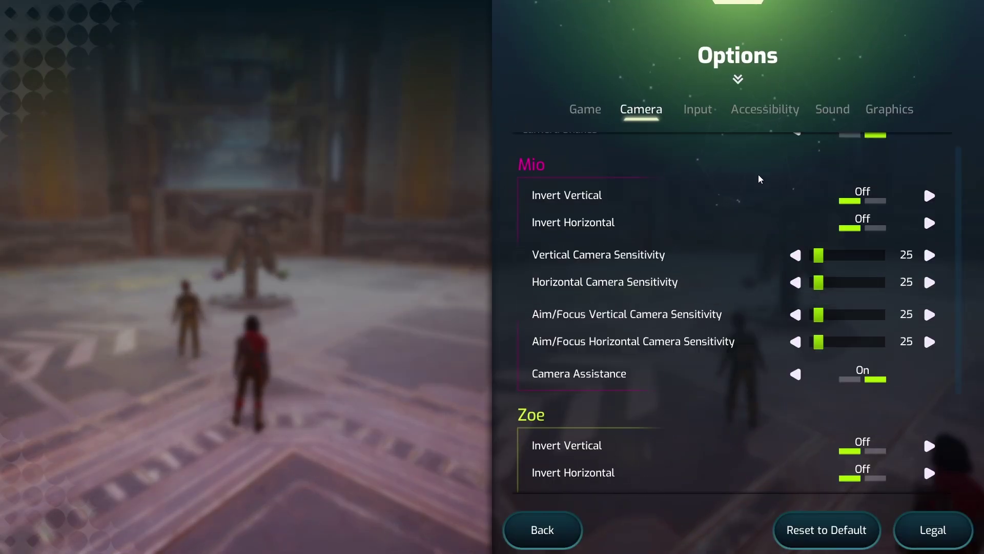
scroll(762, 433, "down", 2)
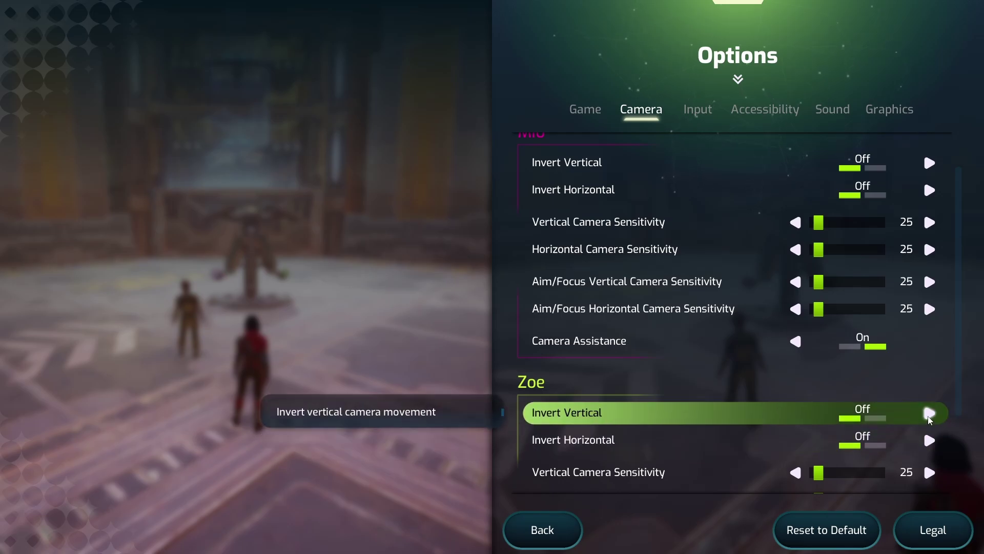
Stop emulation and set Slot 1's Axis Ry Min to K and Ry Max to I.
key("alt+Tab")
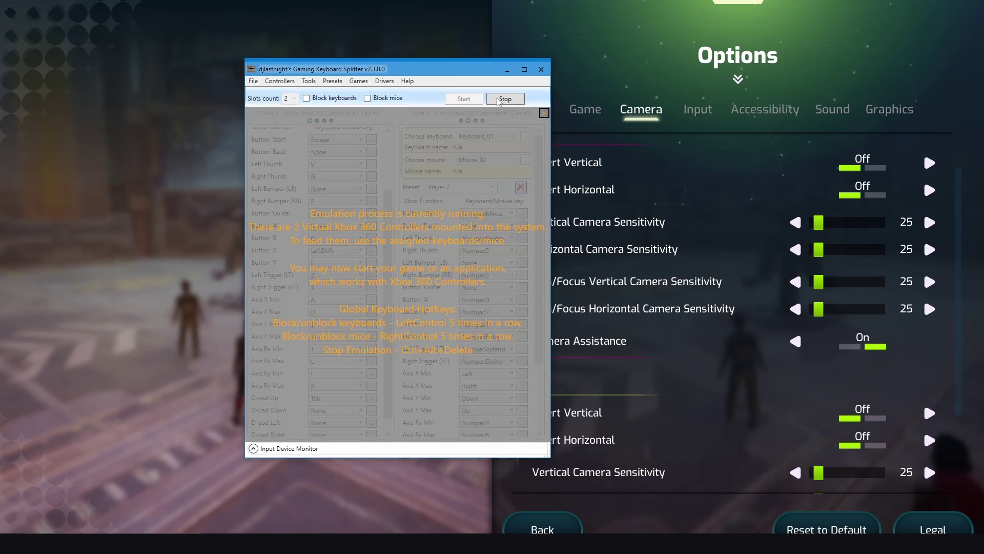
left_click(498, 99)
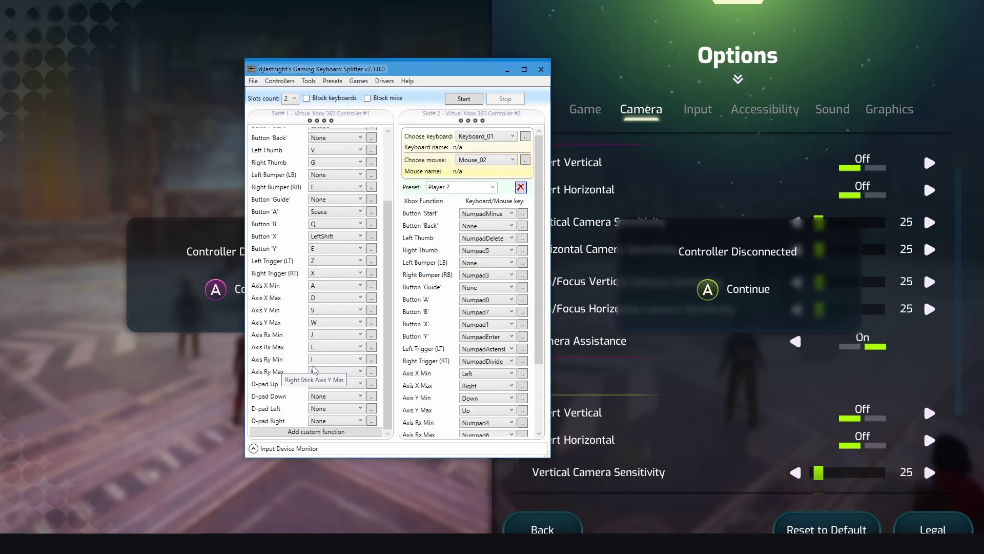
left_click(371, 360)
key("k")
left_click(372, 371)
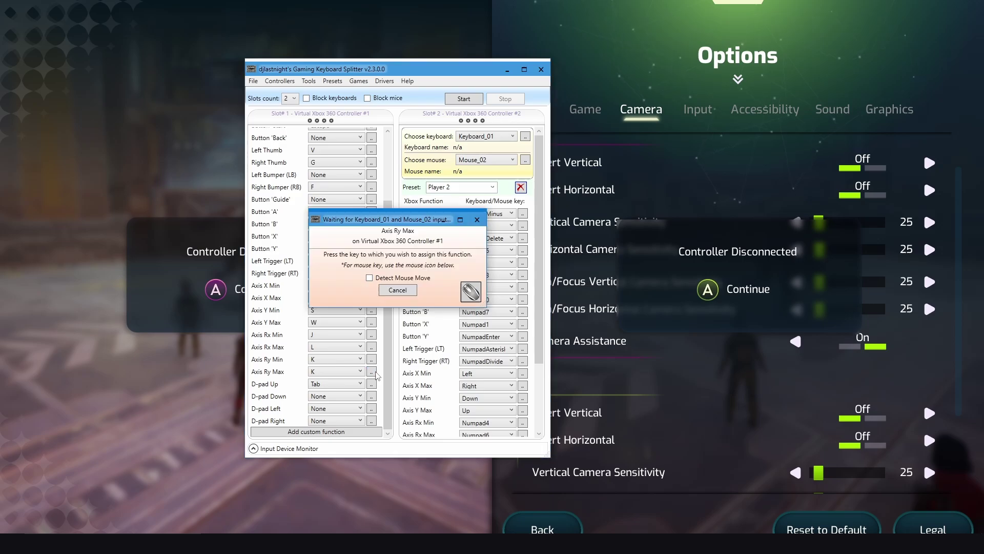
key("i")
Set Slot 2's Ry Min to Numpad2 and Ry Max to Numpad8, then restart emulation and return to the game.
scroll(434, 344, "down", 3)
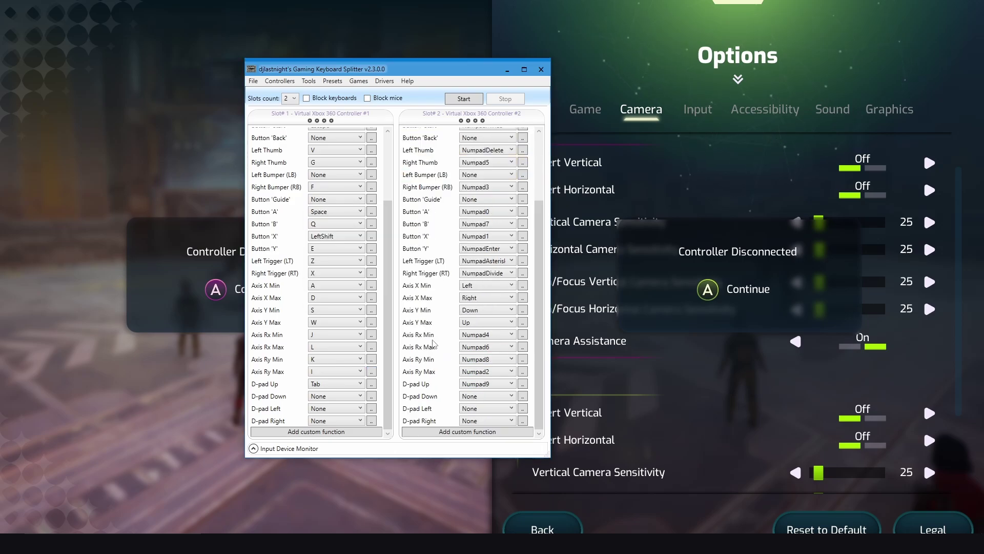
left_click(522, 359)
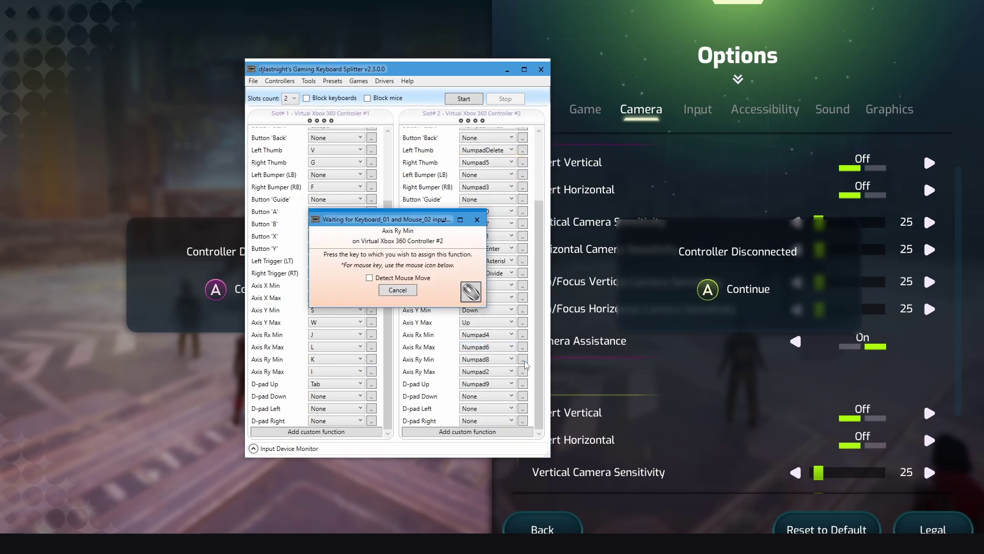
key("KP_2")
left_click(522, 371)
key("KP_8")
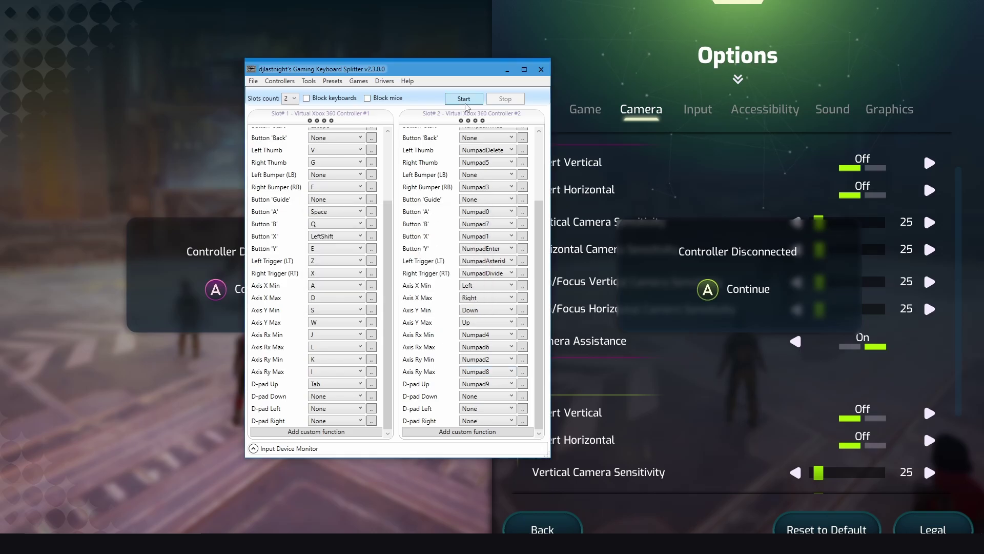
left_click(463, 99)
left_click(446, 31)
key("Escape")
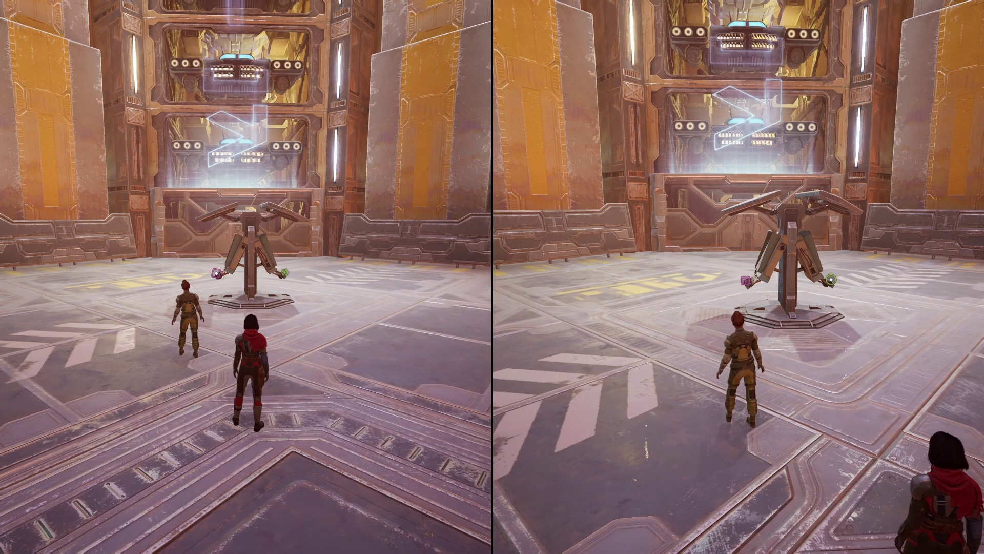